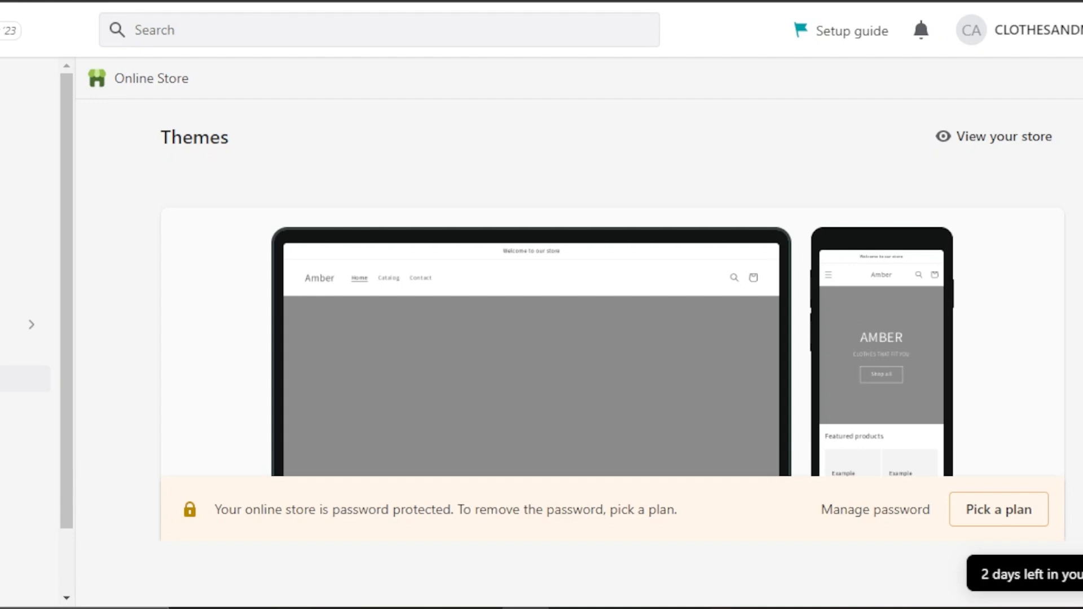
# Open the current Dawn theme for customization and look through its home page preview.
pyautogui.scroll(-10, 612, 299)
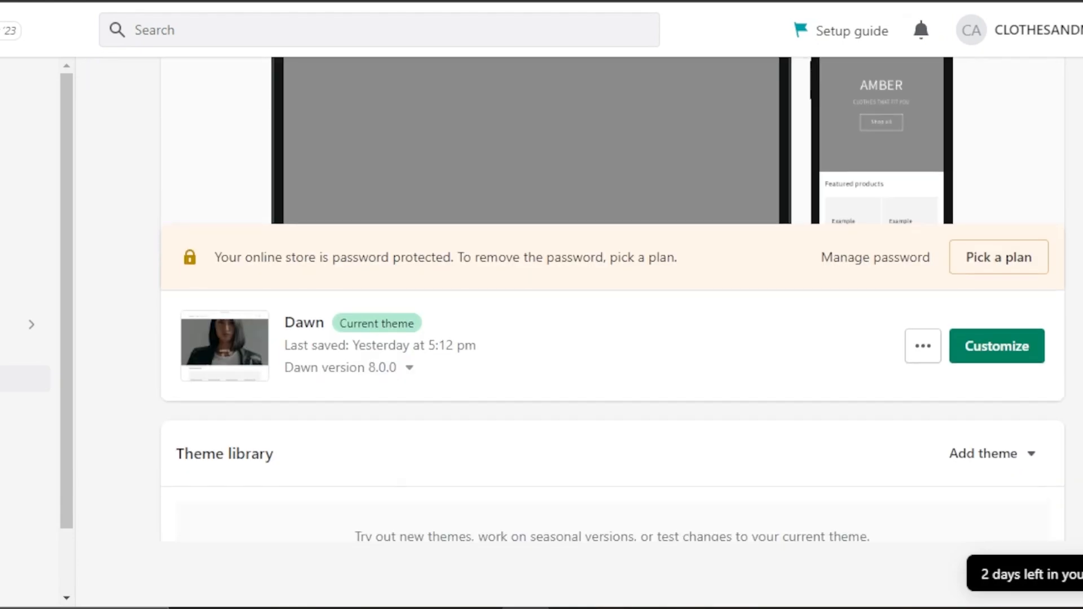
pyautogui.scroll(-4, 612, 299)
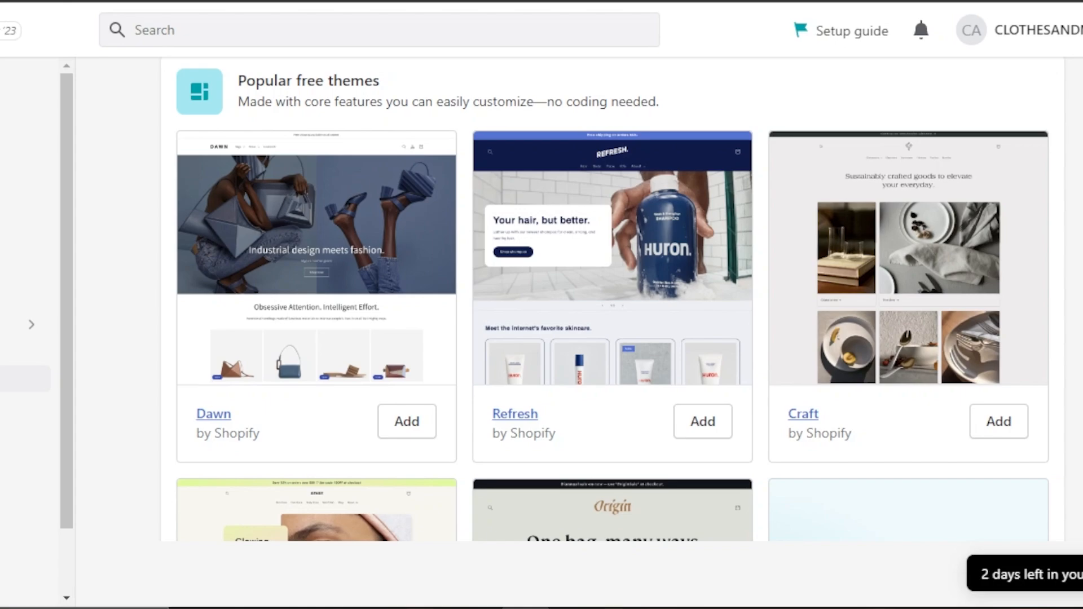
pyautogui.scroll(-5, 613, 299)
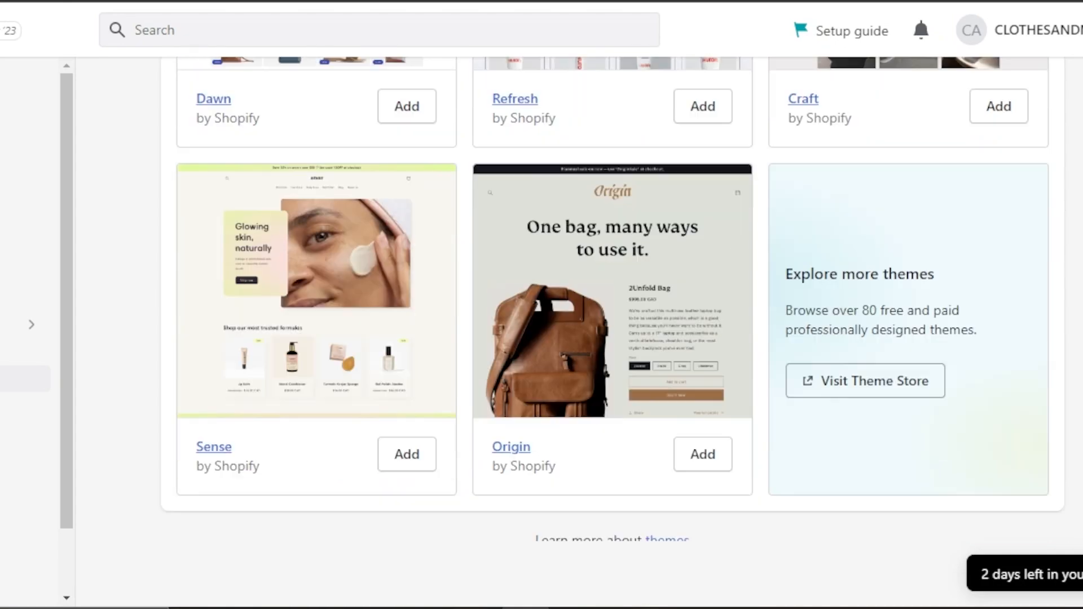
pyautogui.scroll(15, 613, 299)
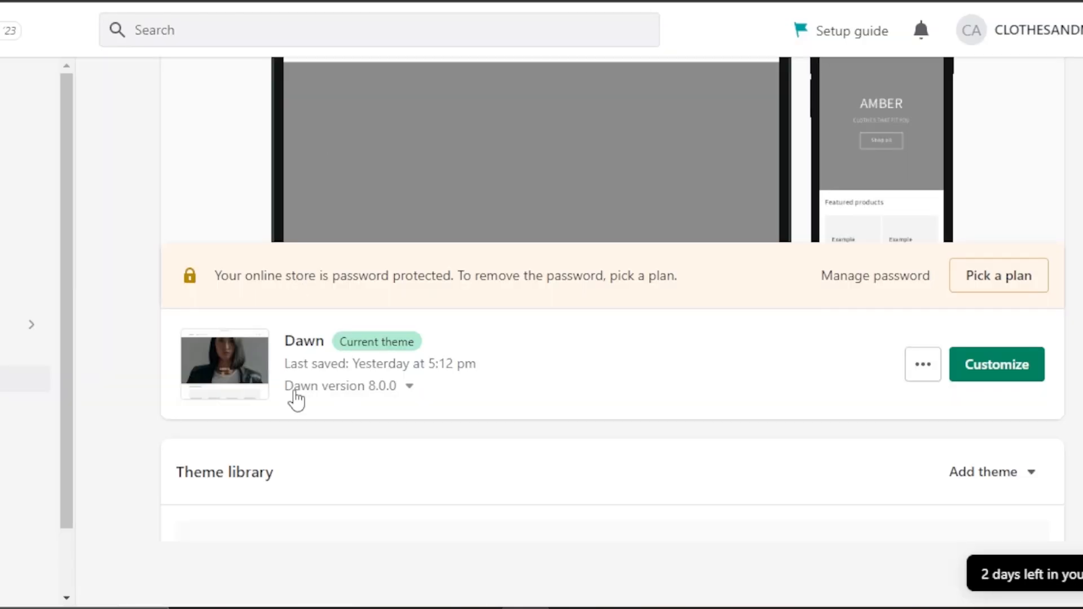
pyautogui.click(997, 366)
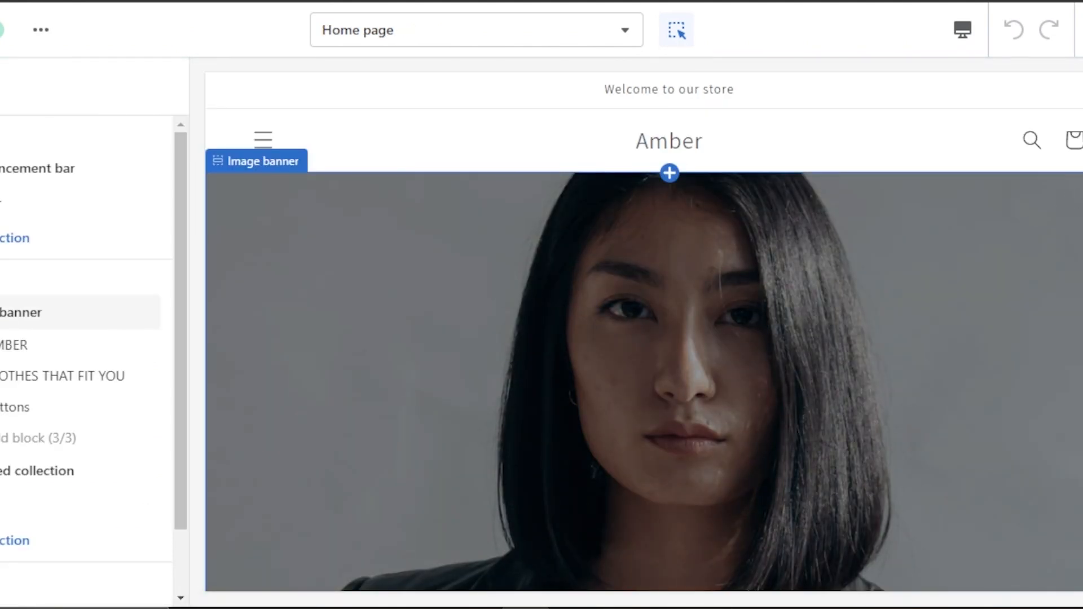
pyautogui.scroll(-15, 644, 332)
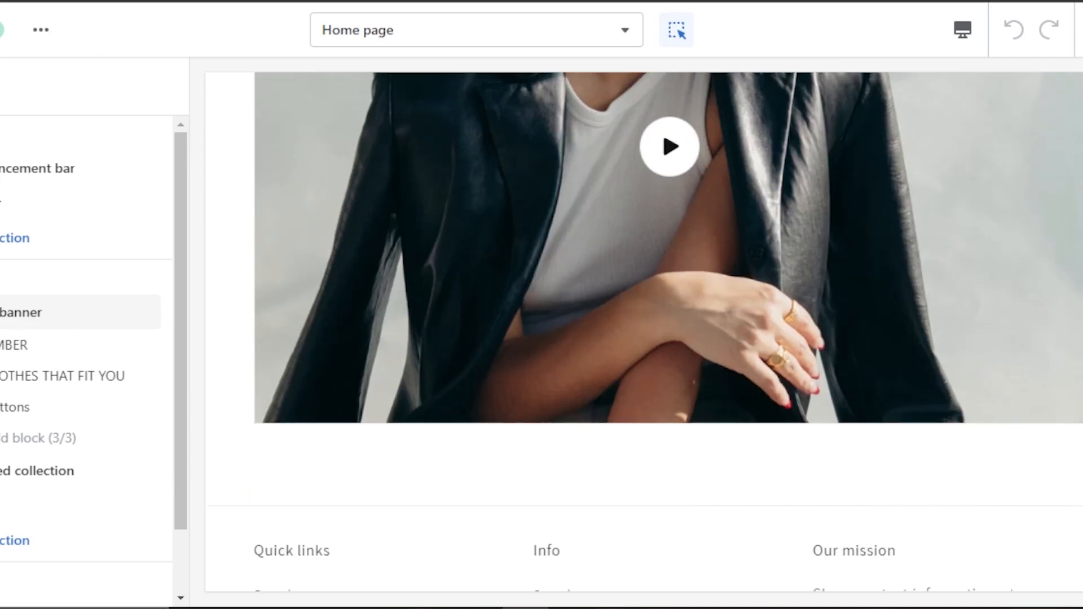
pyautogui.scroll(3, 643, 332)
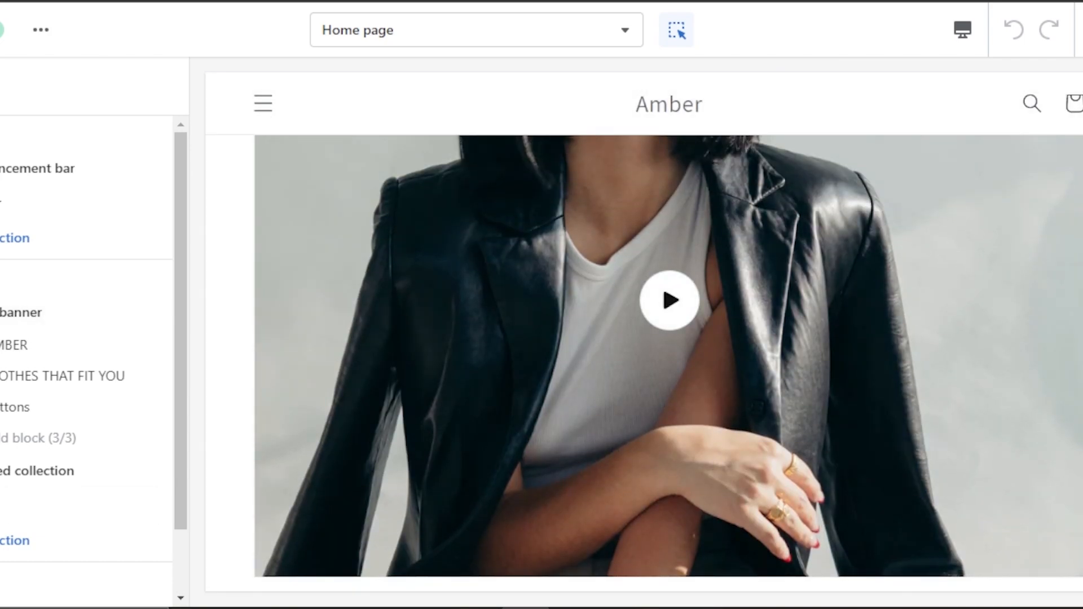
pyautogui.scroll(-5, 643, 331)
pyautogui.scroll(18, 643, 332)
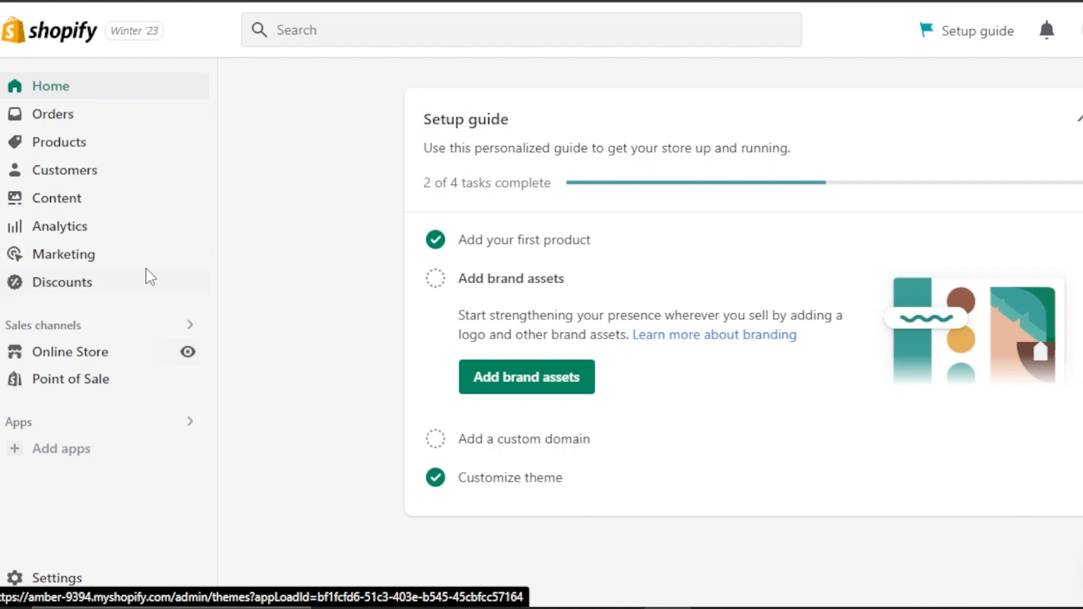
# Go to the Shopify App Store from the store's suggested apps.
pyautogui.click(66, 460)
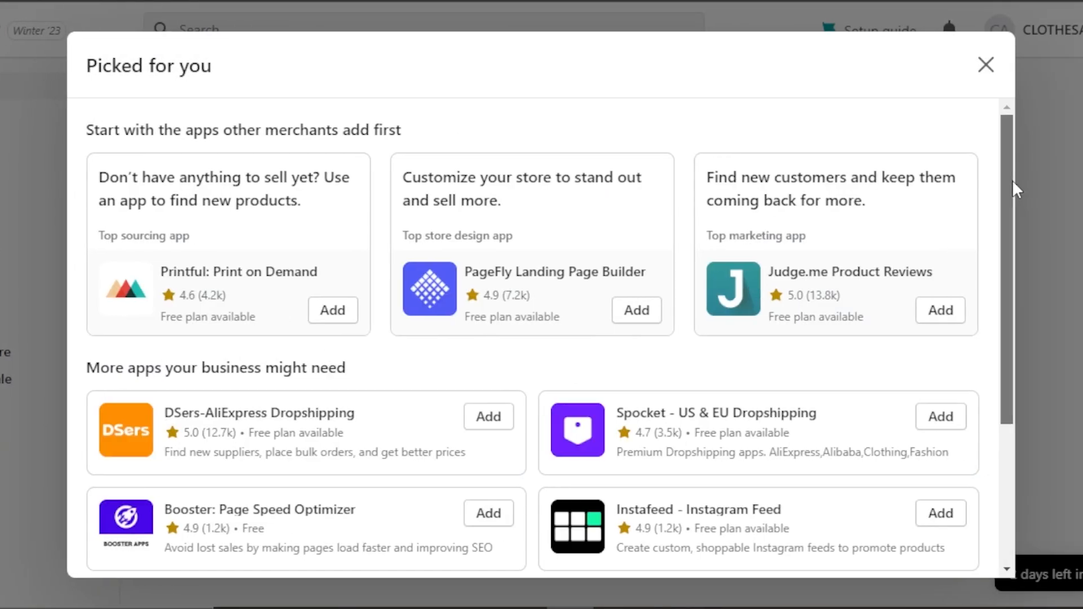
pyautogui.moveTo(1012, 179); pyautogui.dragTo(1023, 411)
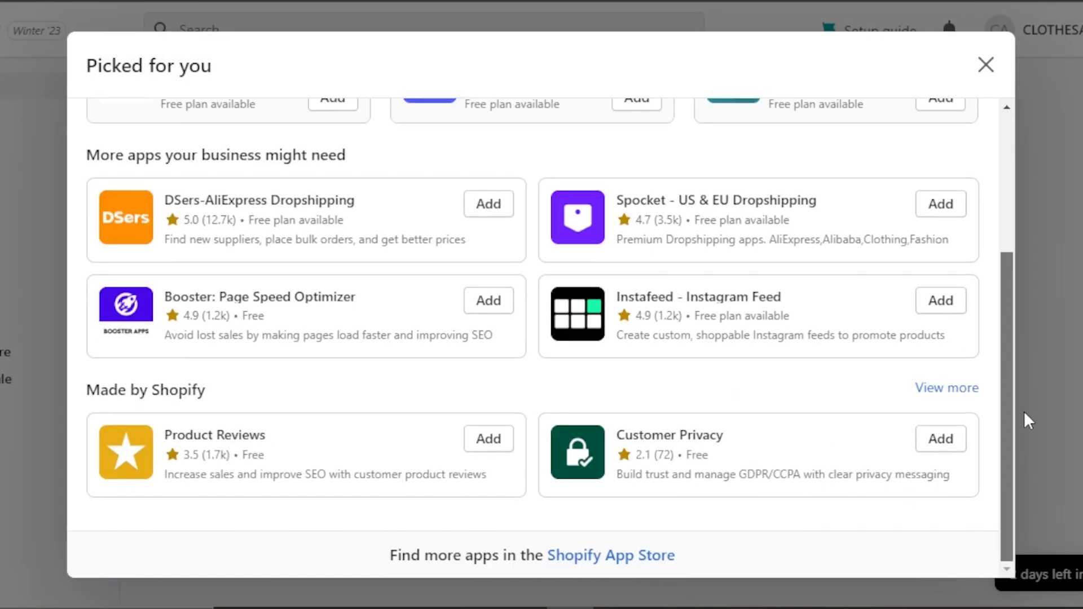
pyautogui.click(603, 557)
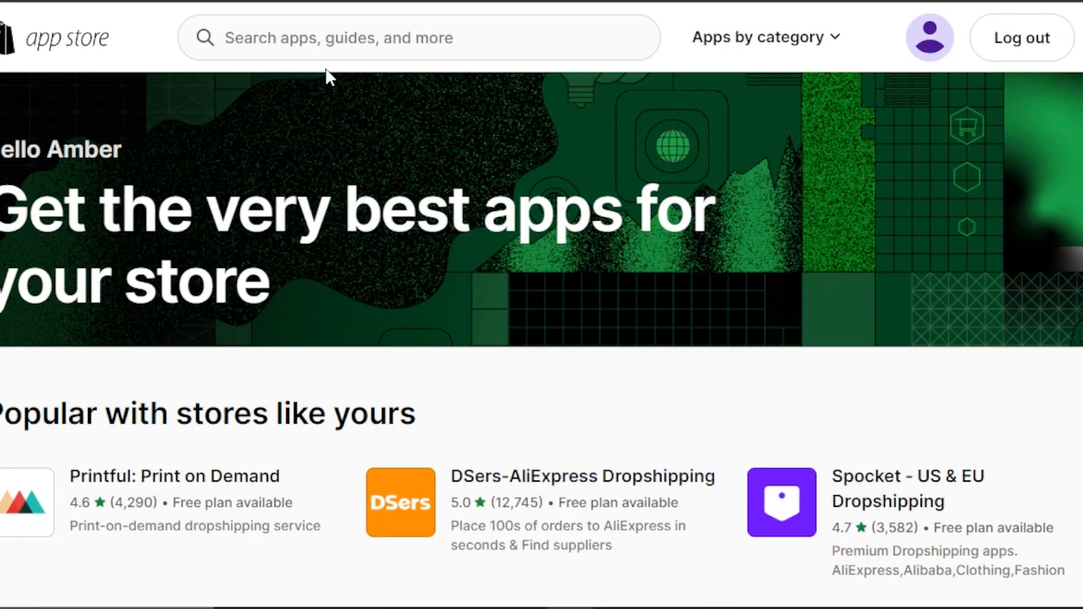
# Search the app store for "fastshop" and open the listing of "fastshop: Optimize All Media!".
pyautogui.click(313, 41)
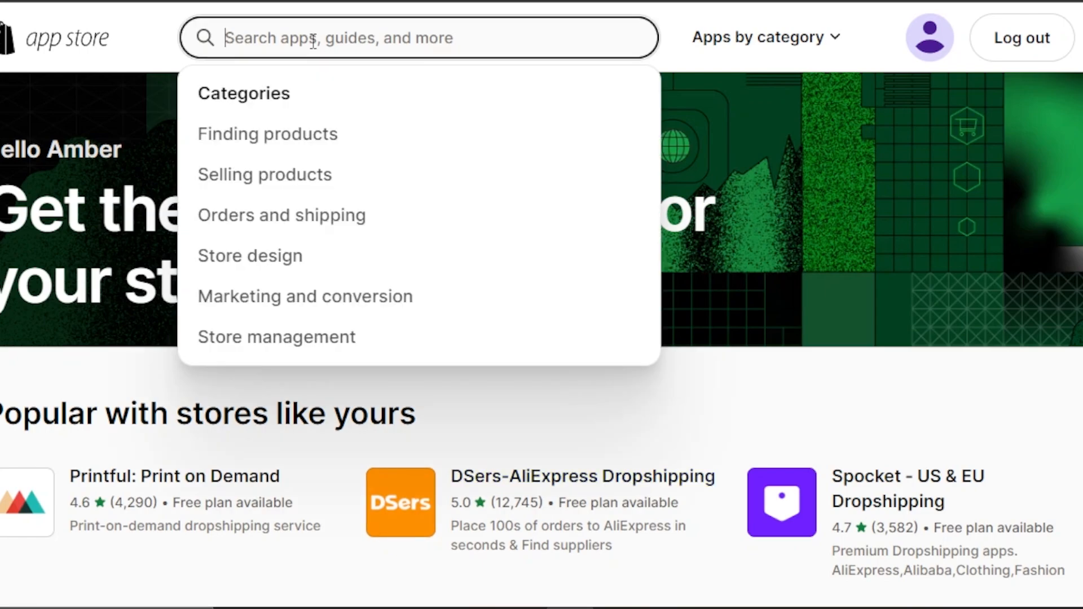
pyautogui.write('fastshop')
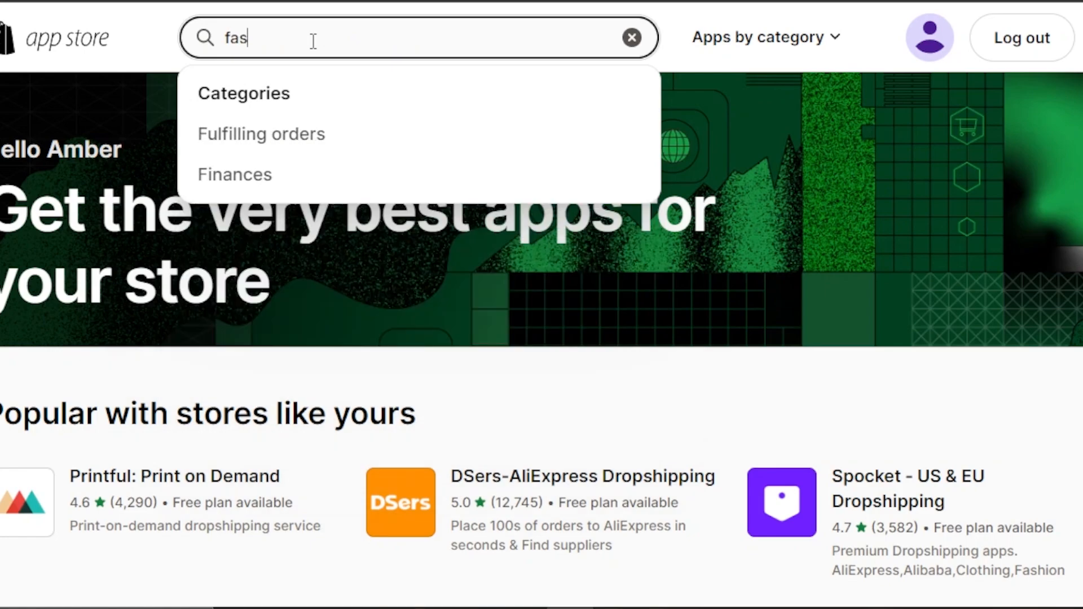
pyautogui.press('Return')
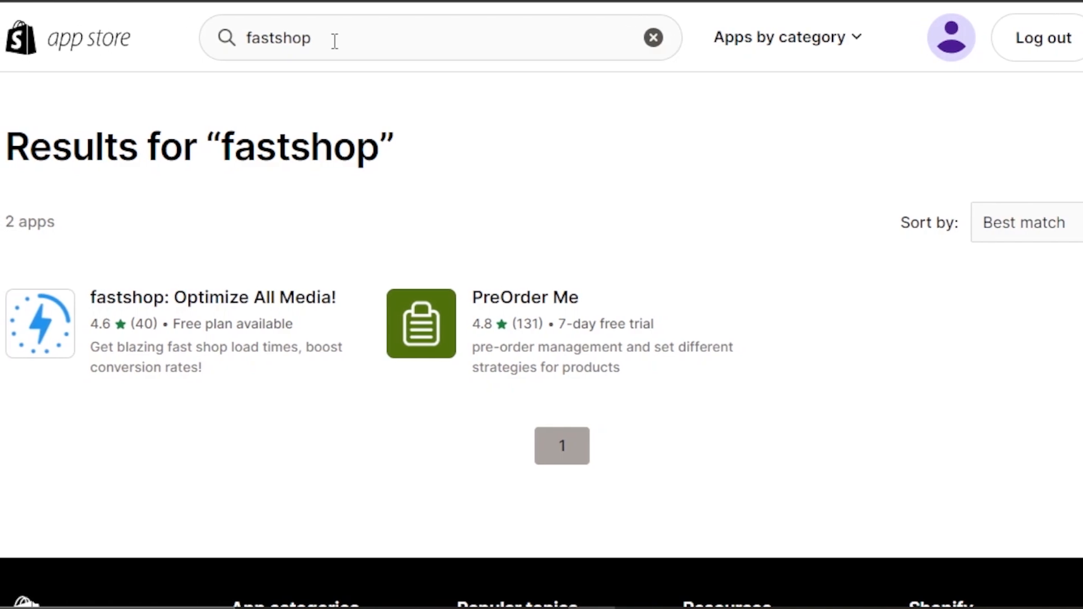
pyautogui.click(78, 325)
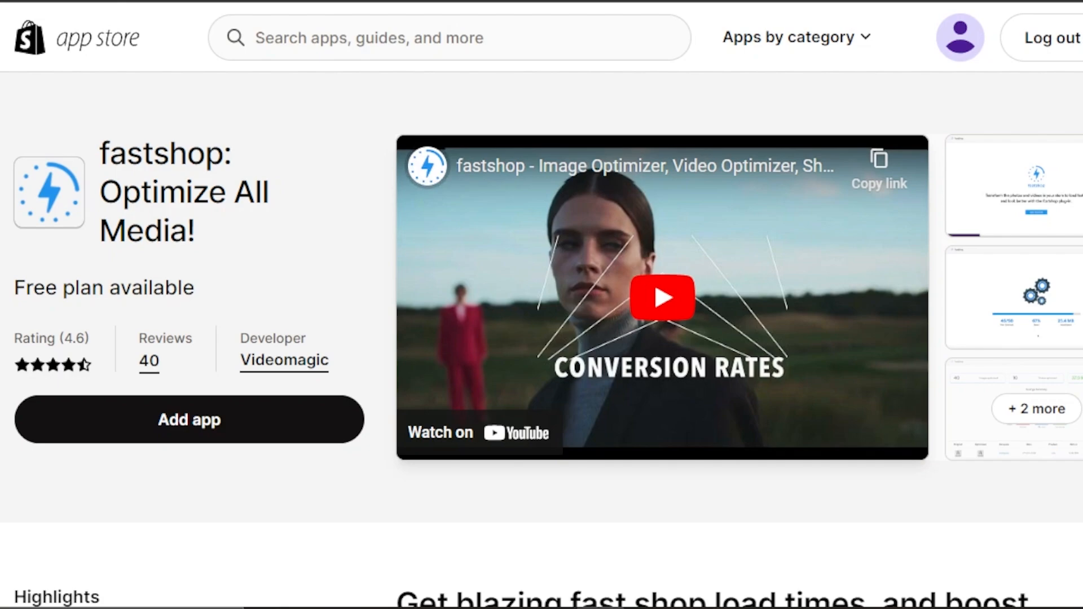
# Read the highlights and description on the fastshop app listing.
pyautogui.scroll(-9, 541, 339)
pyautogui.scroll(-1, 603, 231)
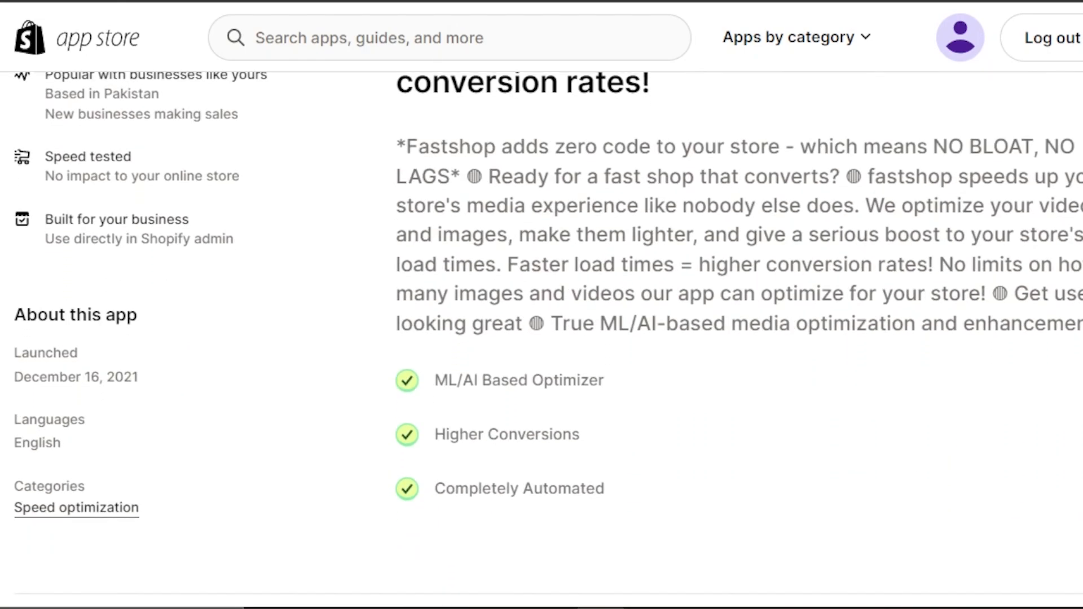
pyautogui.scroll(1, 603, 231)
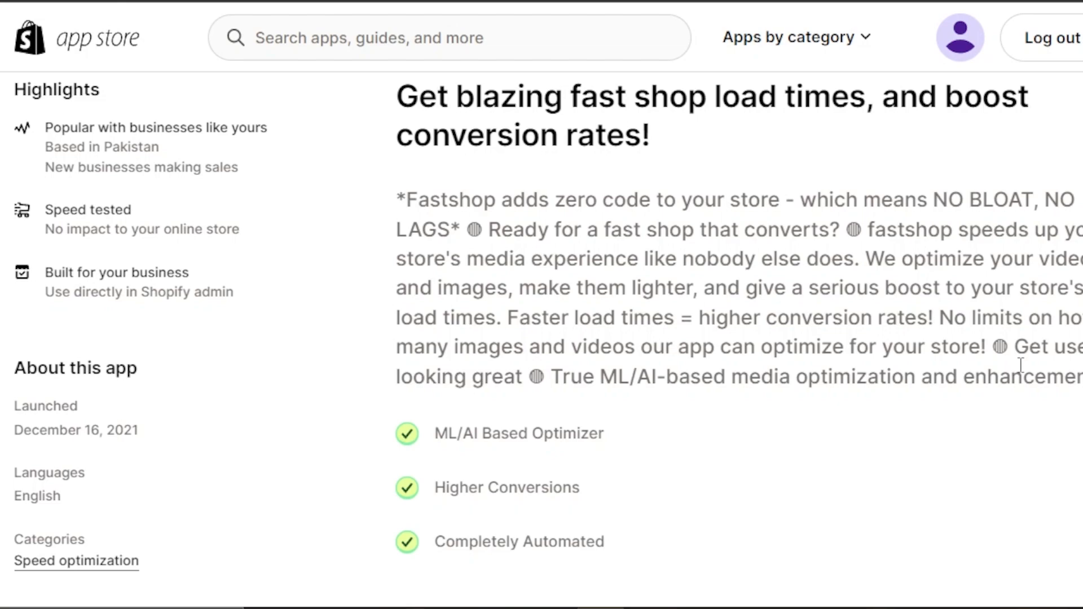
pyautogui.moveTo(1022, 377); pyautogui.dragTo(396, 177)
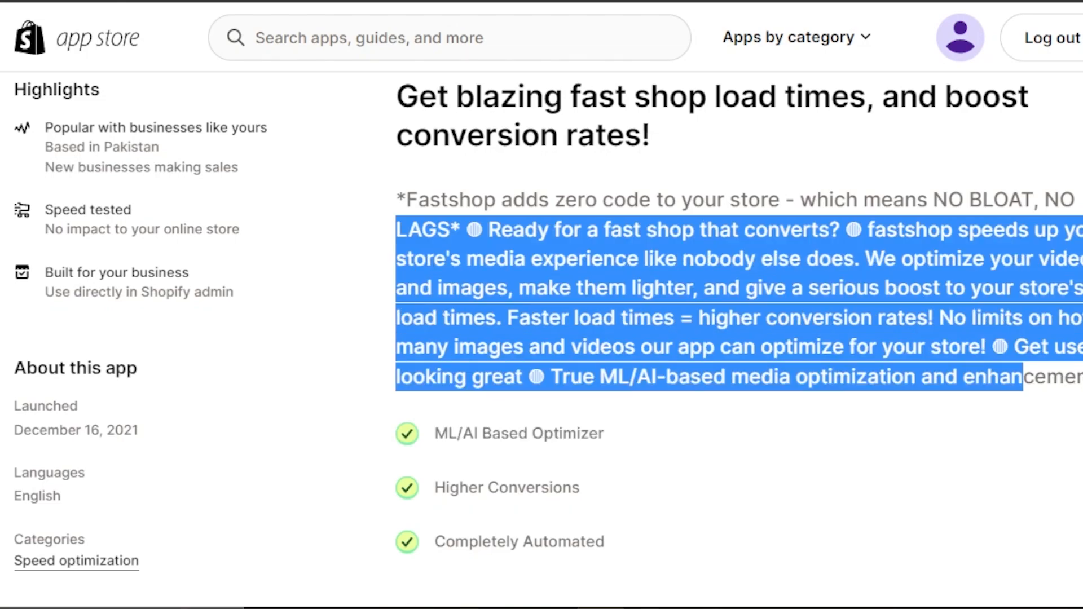
pyautogui.scroll(-3, 677, 282)
pyautogui.click(548, 352)
pyautogui.scroll(3, 548, 353)
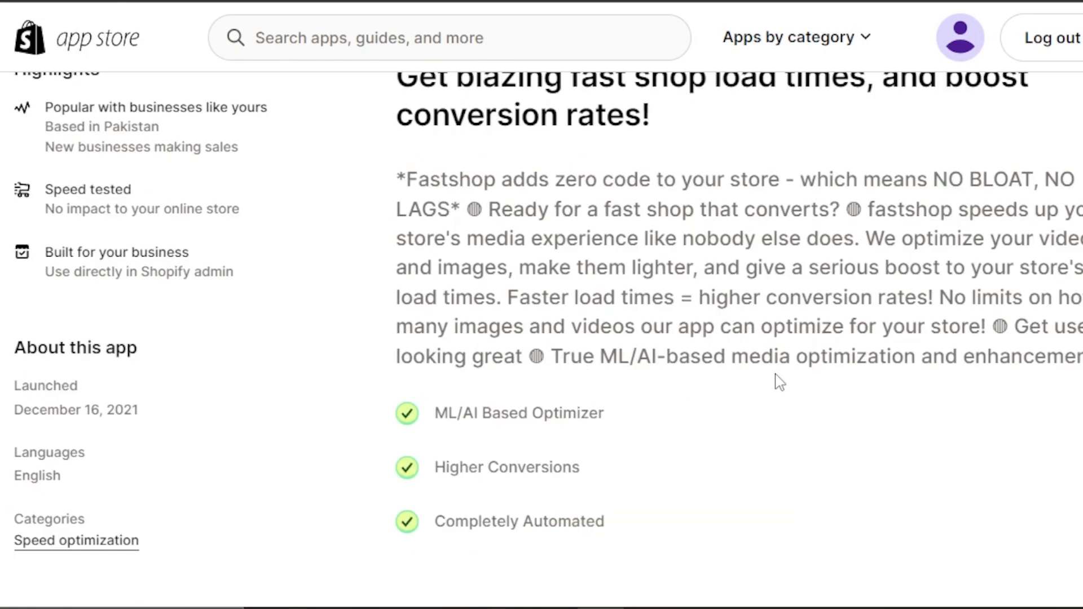
# Compare the Free and Pro plans in the fastshop pricing section, including the Pro plan's monthly and yearly prices.
pyautogui.scroll(-10, 542, 339)
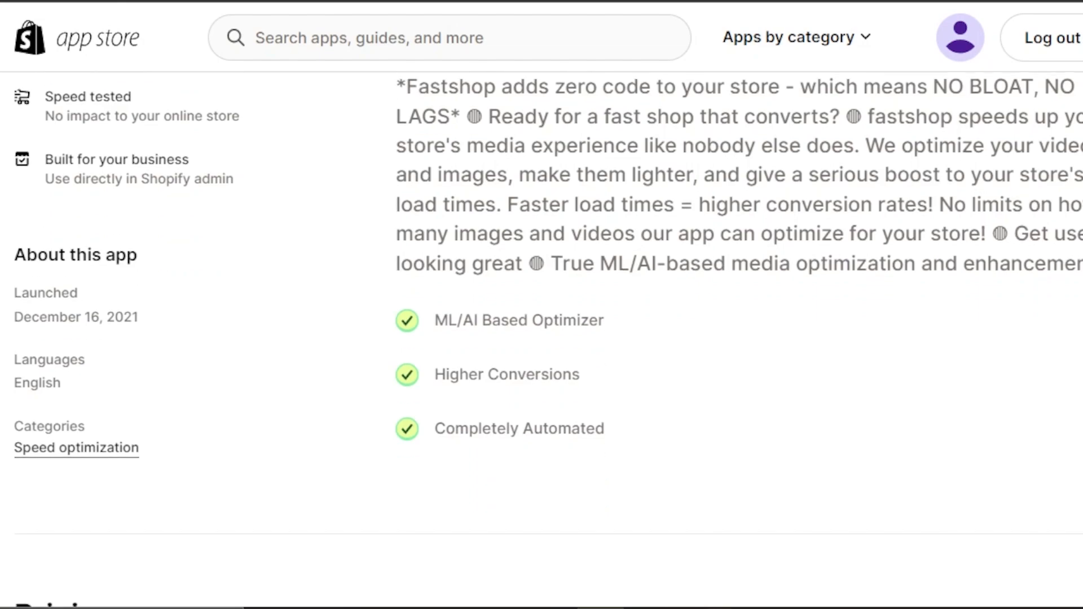
pyautogui.scroll(-1, 541, 339)
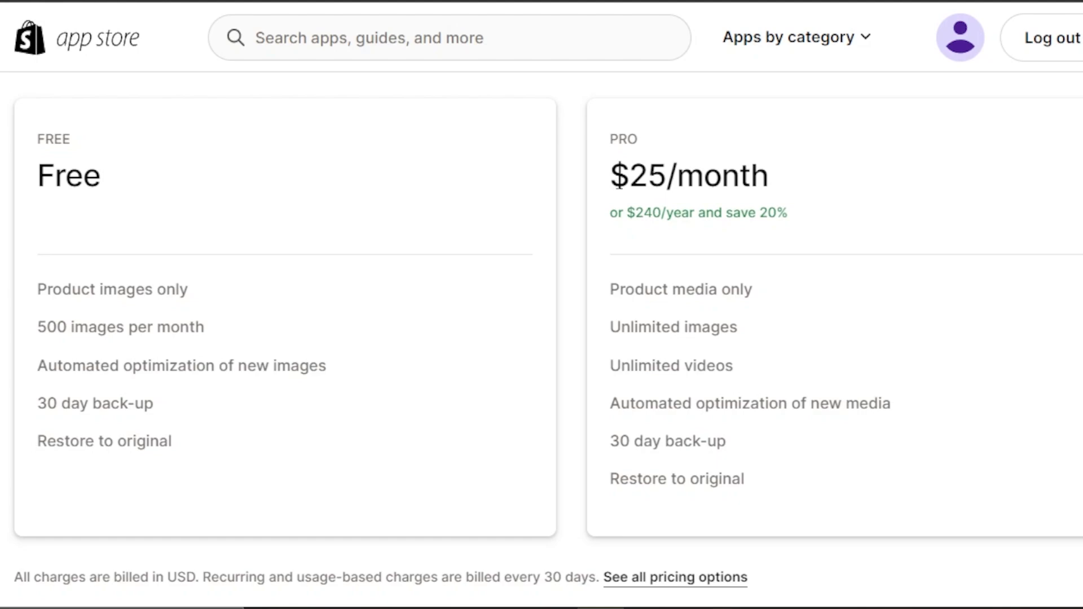
pyautogui.moveTo(611, 176); pyautogui.dragTo(824, 188)
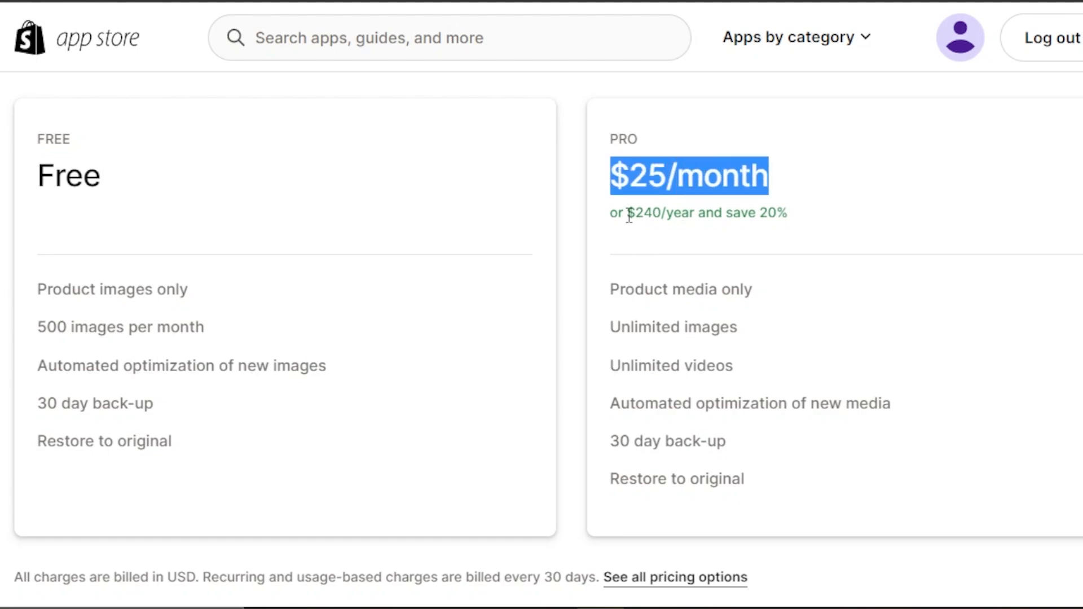
pyautogui.moveTo(629, 215); pyautogui.dragTo(792, 223)
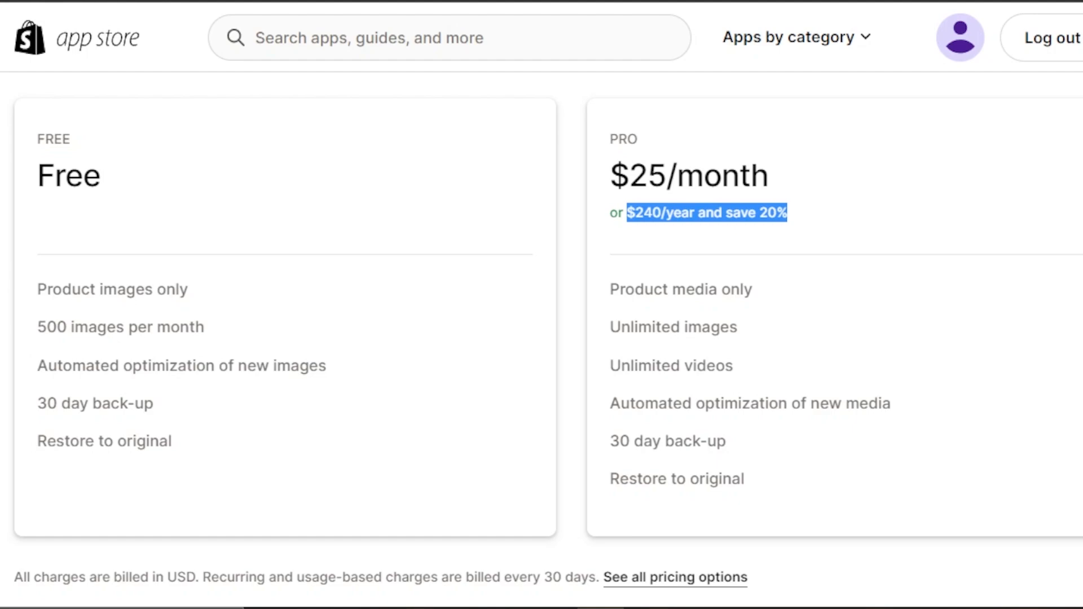
pyautogui.scroll(1, 541, 339)
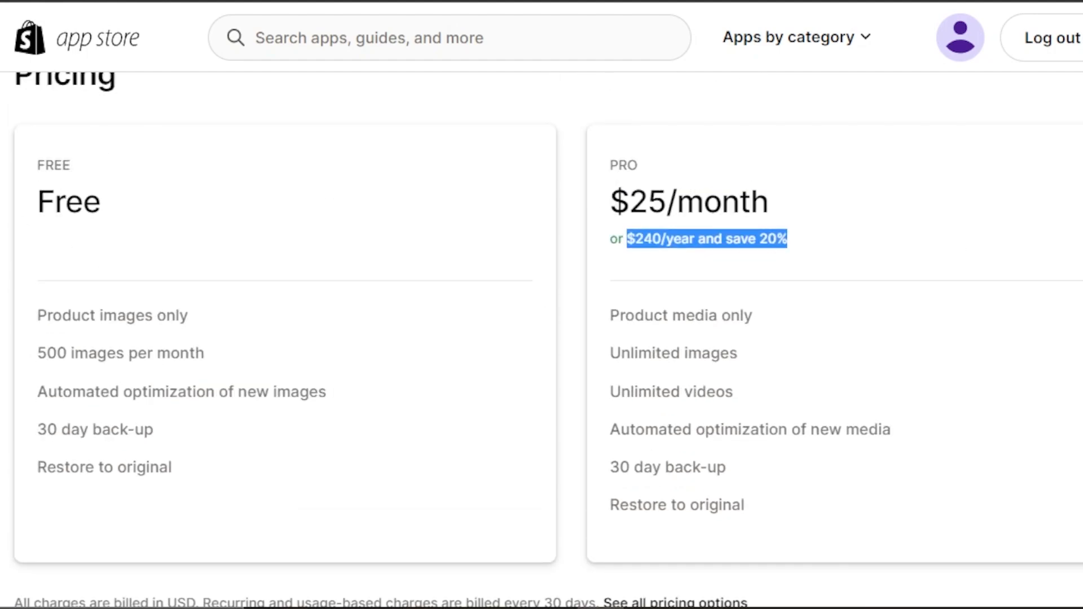
# Add the fastshop app from its listing and install it on the Amber store.
pyautogui.scroll(10, 784, 206)
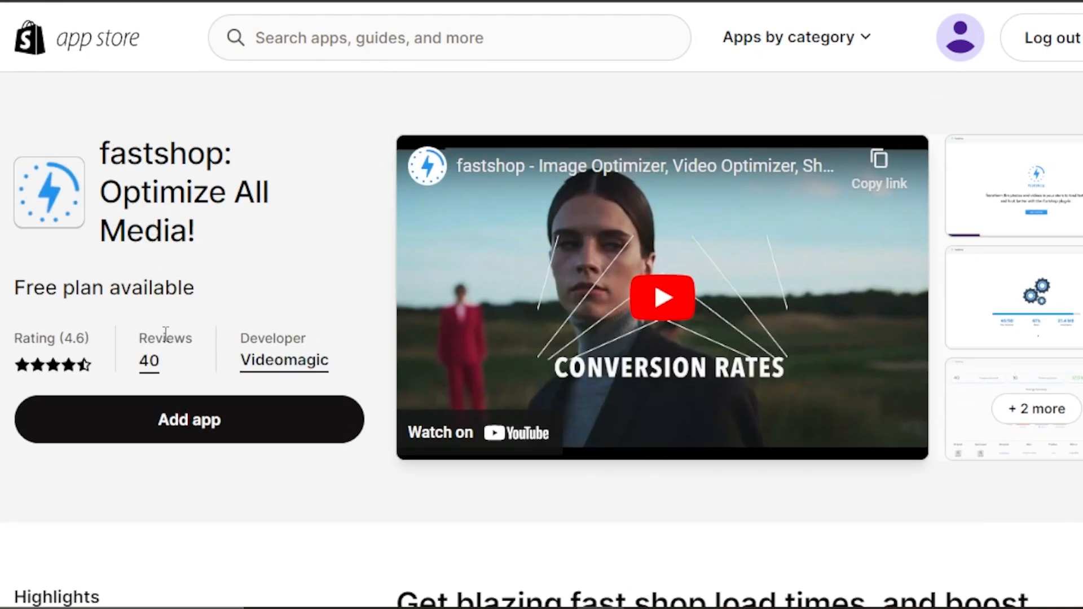
pyautogui.click(175, 427)
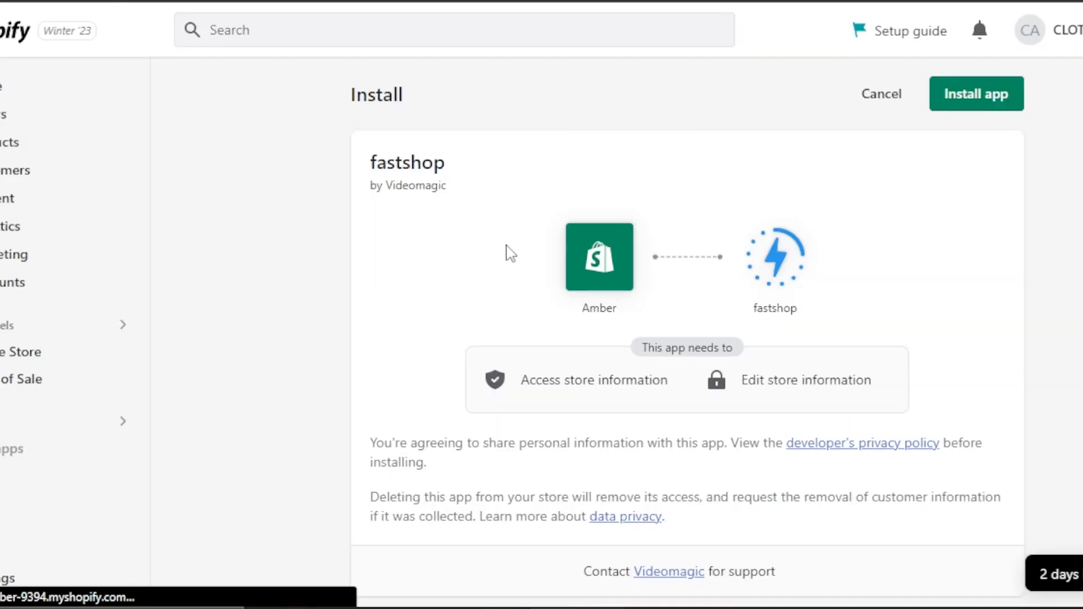
pyautogui.click(966, 93)
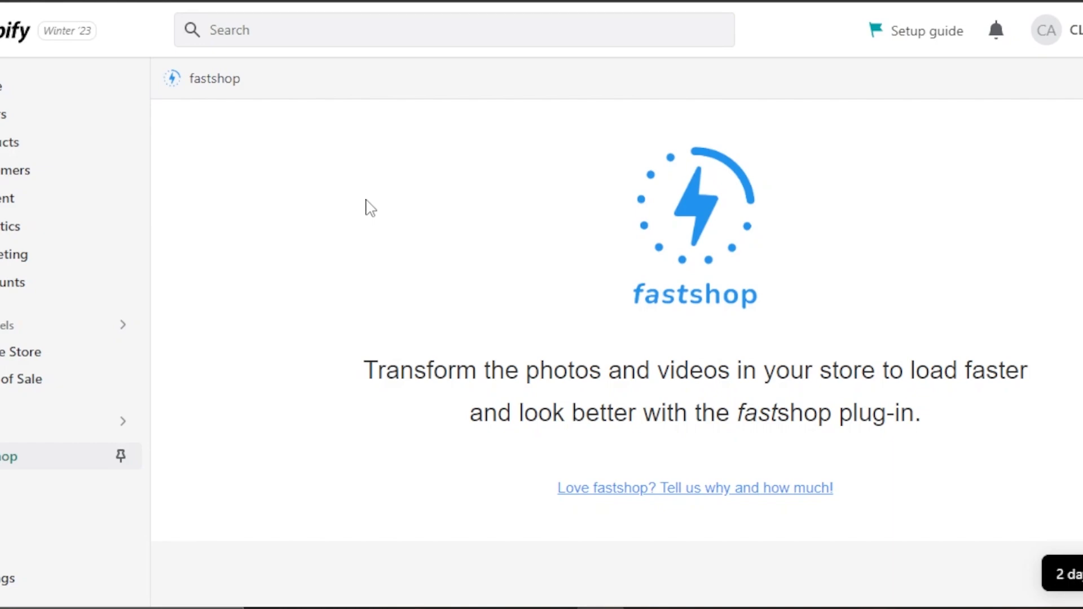
pyautogui.click(1070, 78)
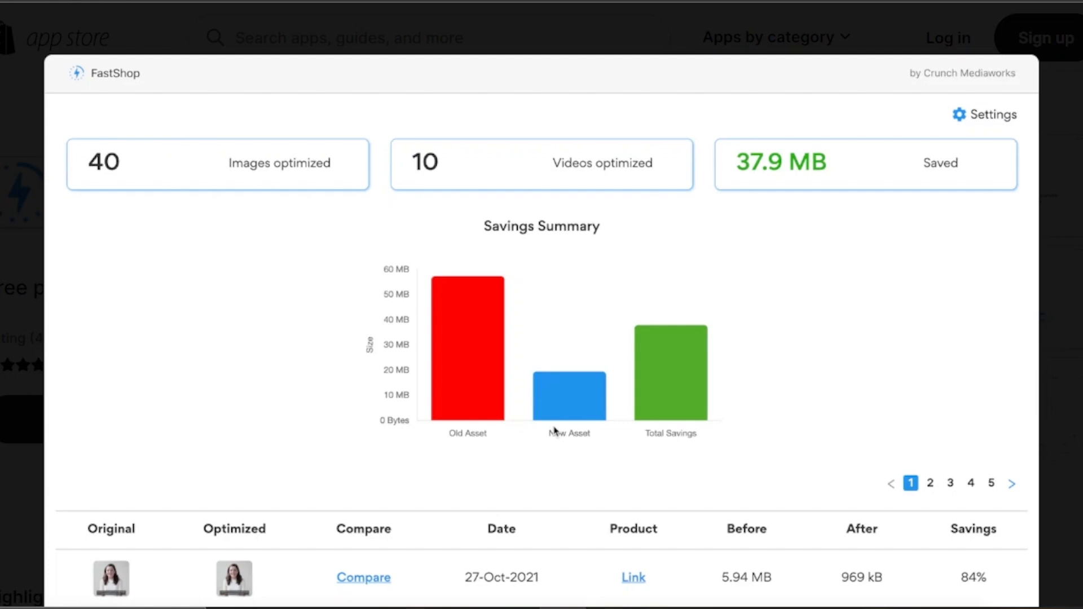
# Close the enlarged savings summary image and examine the fastshop listing's ratings and customer reviews.
pyautogui.press('Escape')
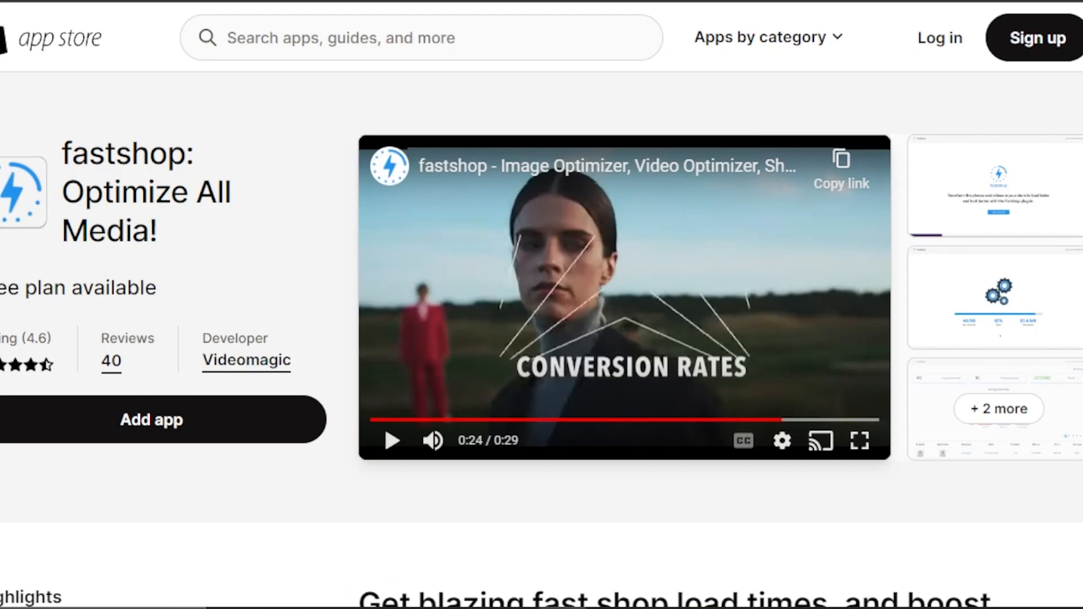
pyautogui.scroll(-10, 420, 358)
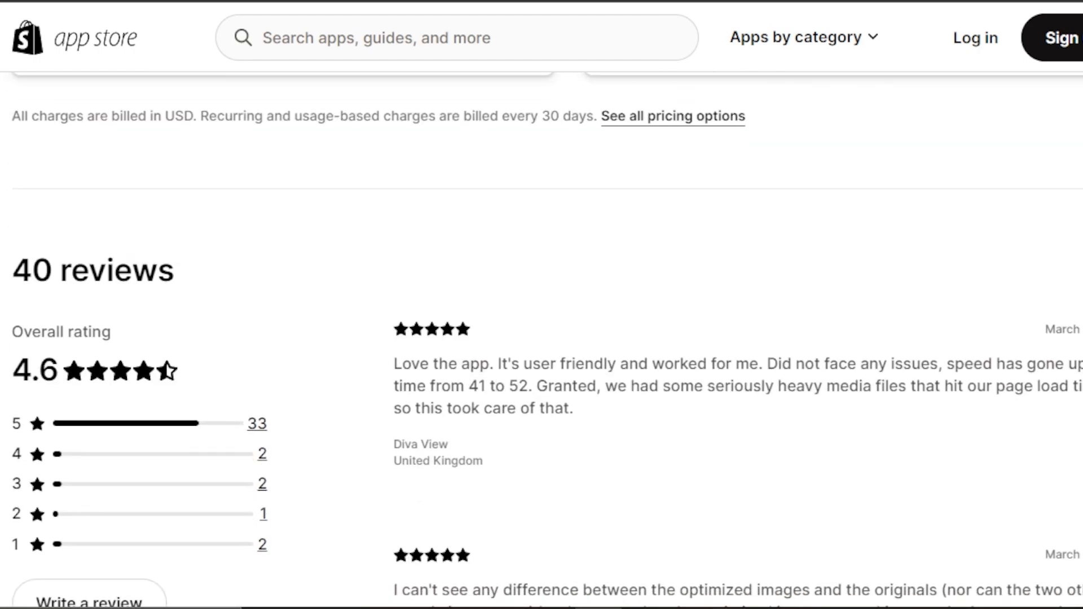
pyautogui.scroll(-8, 541, 339)
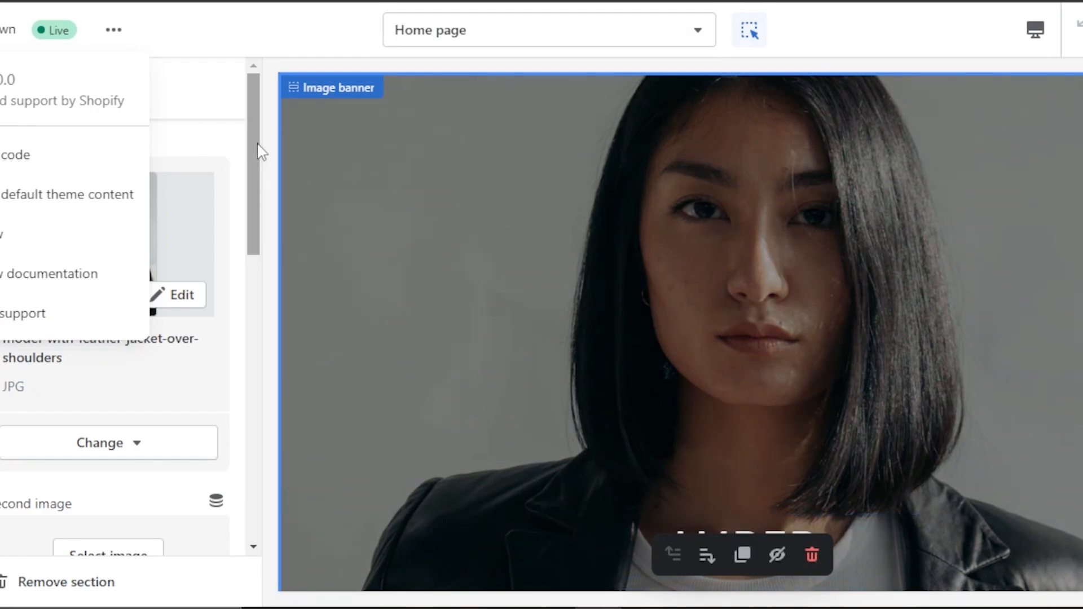
# Leave the Image banner settings and browse the theme sections that can be added to the home page template.
pyautogui.click(219, 132)
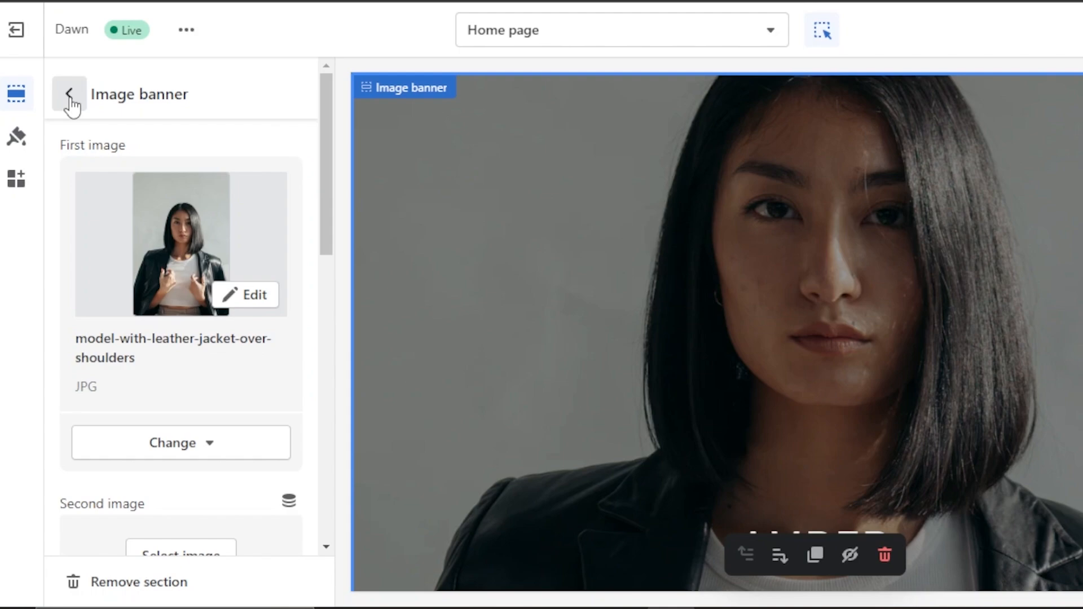
pyautogui.click(1, 93)
pyautogui.scroll(-1, 251, 488)
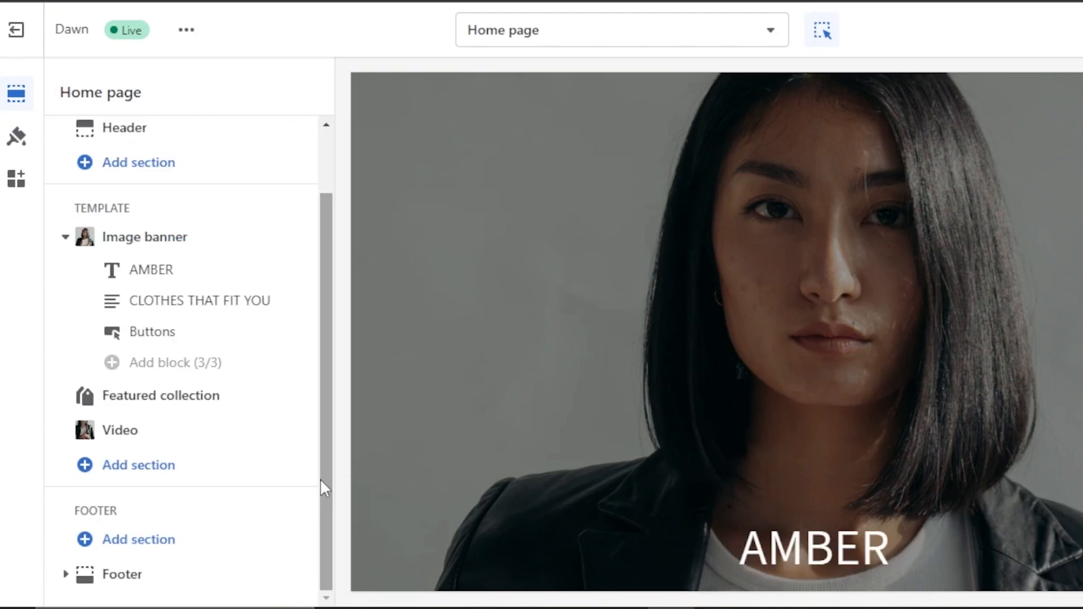
pyautogui.click(109, 479)
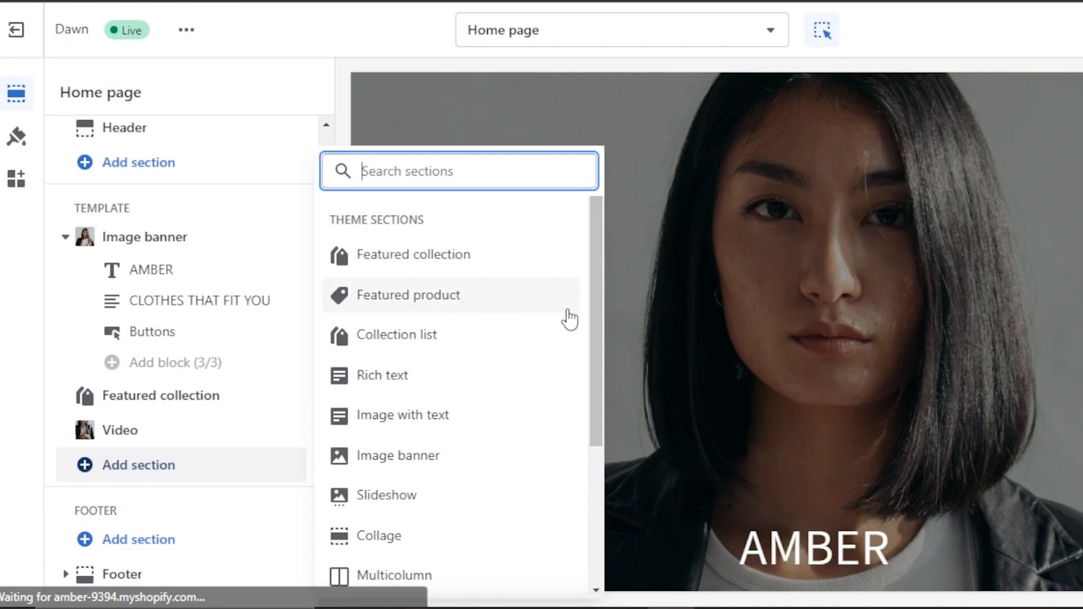
pyautogui.moveTo(594, 361); pyautogui.dragTo(590, 485)
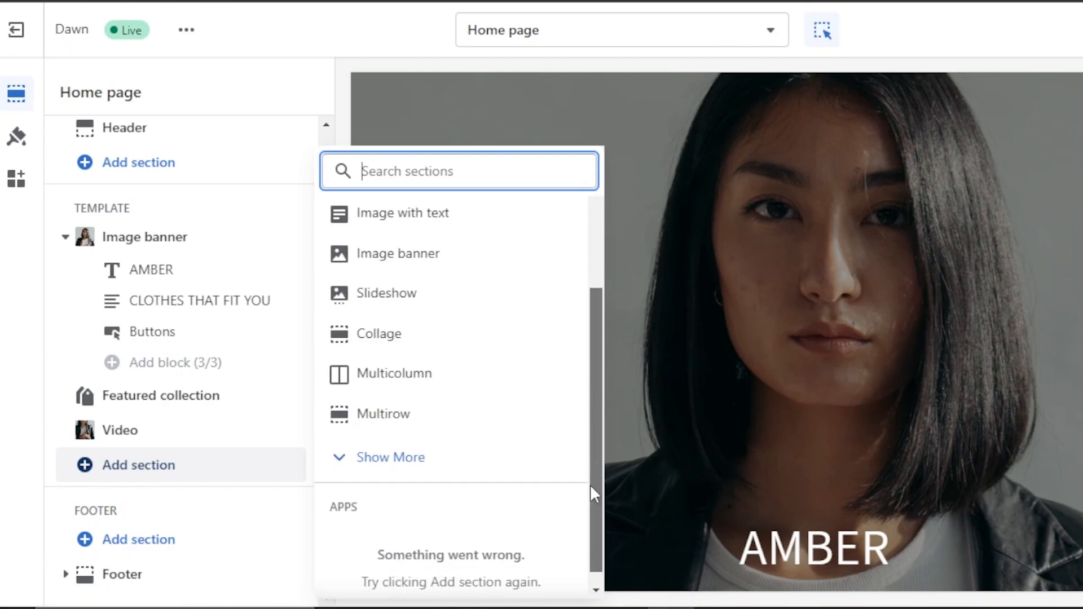
pyautogui.scroll(3, 590, 485)
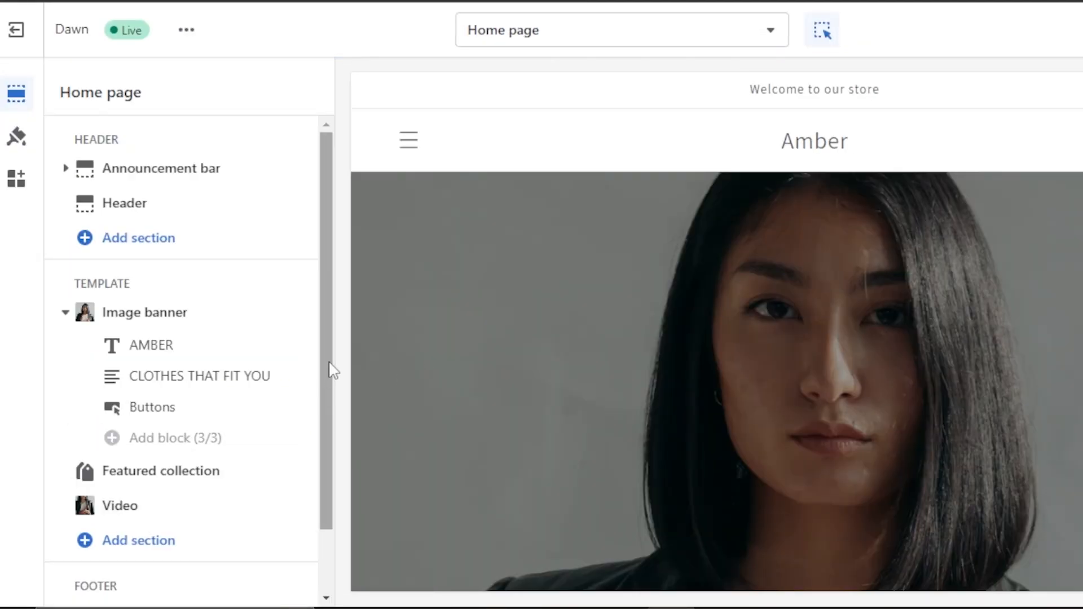
# Review the home page's section list and check the store preview down to the footer.
pyautogui.moveTo(331, 367); pyautogui.dragTo(324, 455)
pyautogui.scroll(-4, 716, 331)
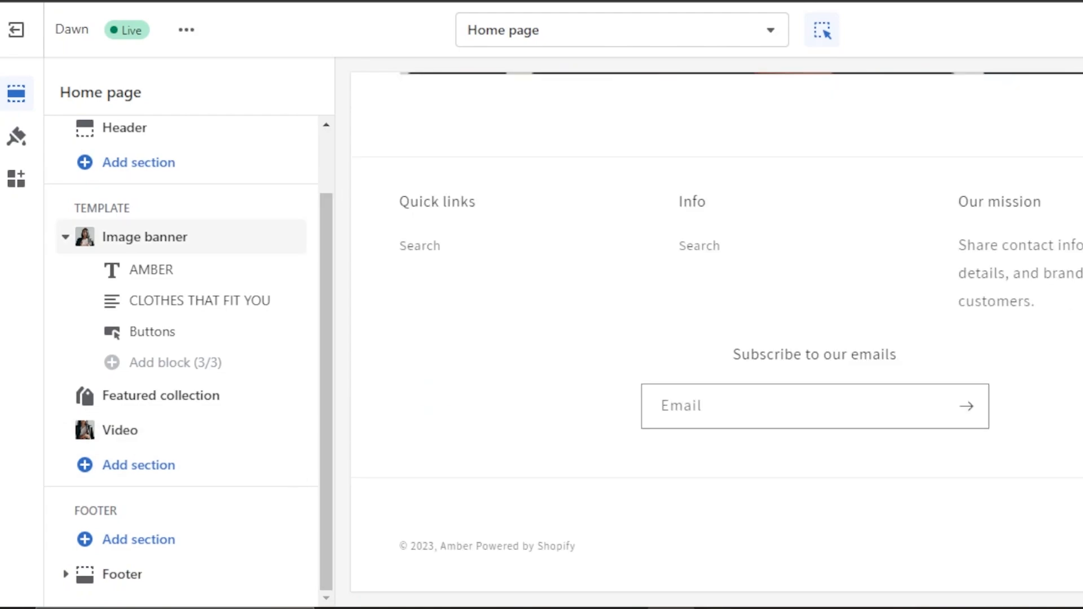
pyautogui.scroll(12, 716, 332)
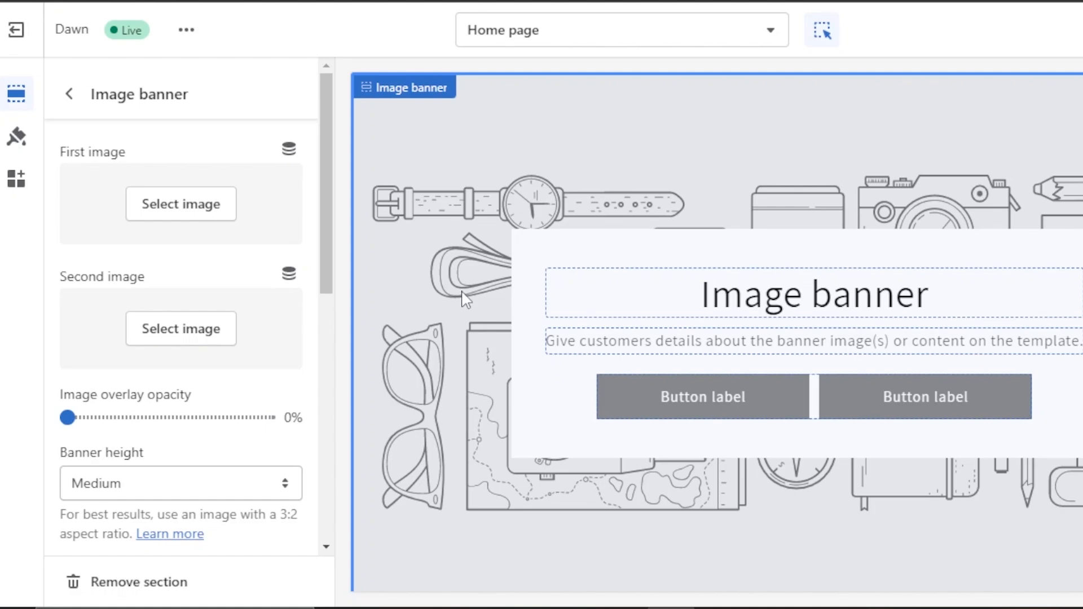
# Add an Image banner section to the home page with the free image model-in-neutral-colors-by-window as its first image.
pyautogui.click(234, 208)
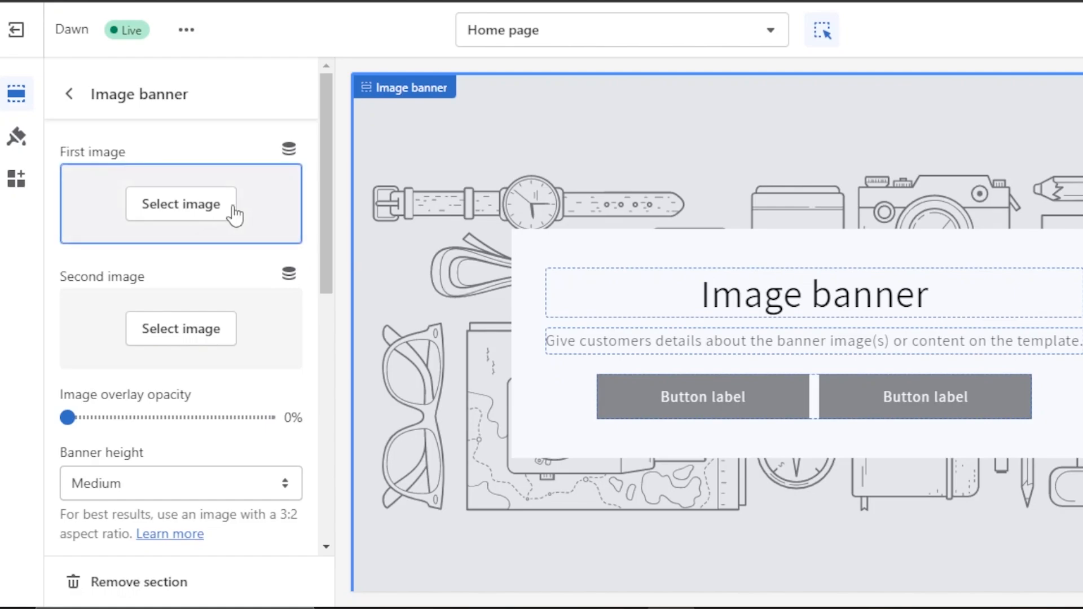
pyautogui.click(205, 212)
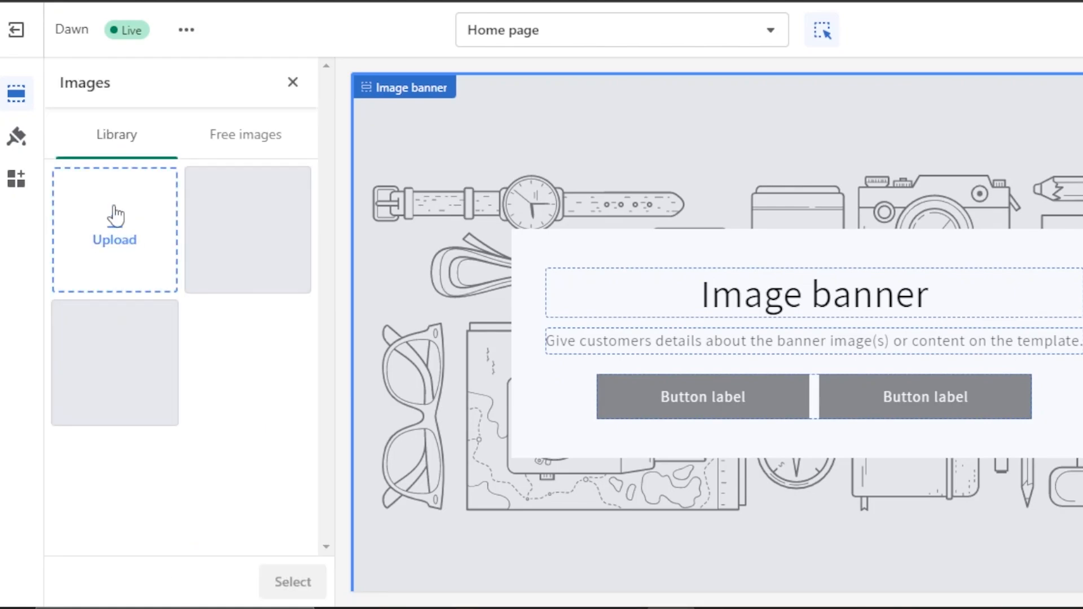
pyautogui.click(260, 134)
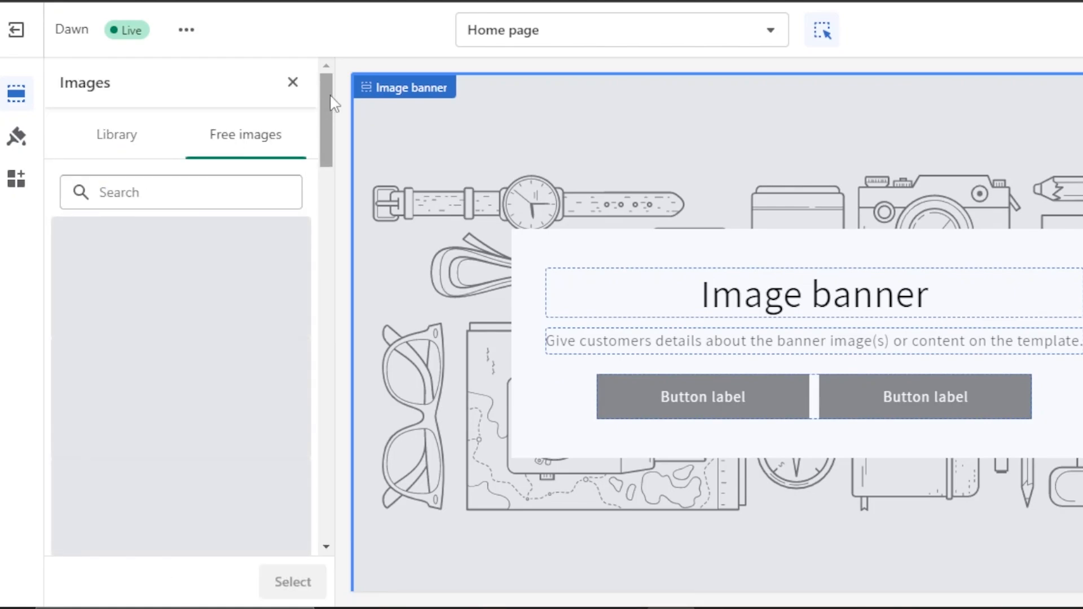
pyautogui.moveTo(326, 96); pyautogui.dragTo(331, 213)
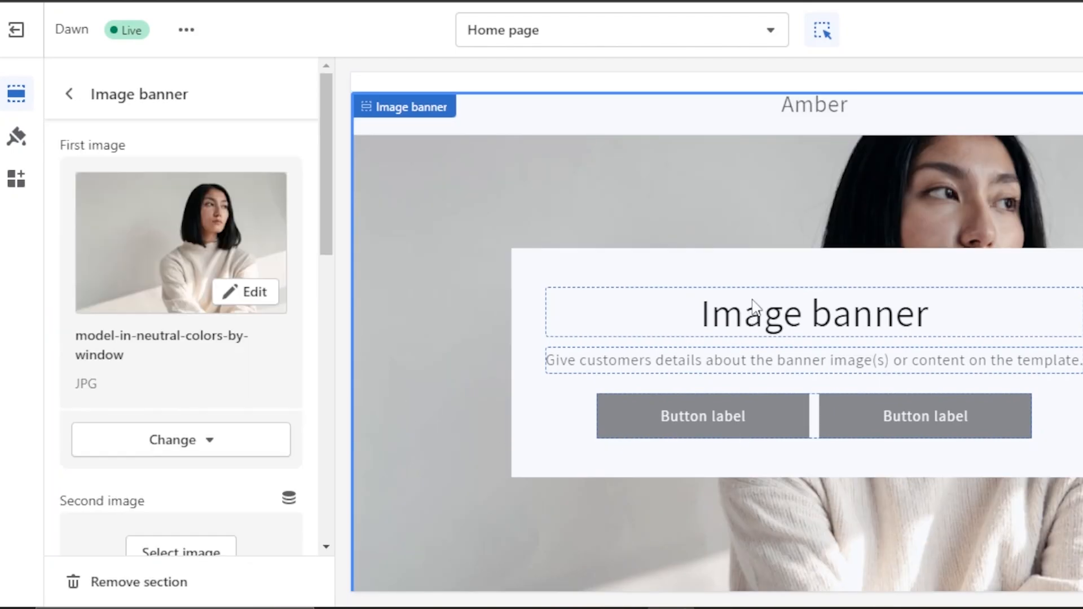
# Open the heading block settings of the newly added image banner.
pyautogui.click(754, 307)
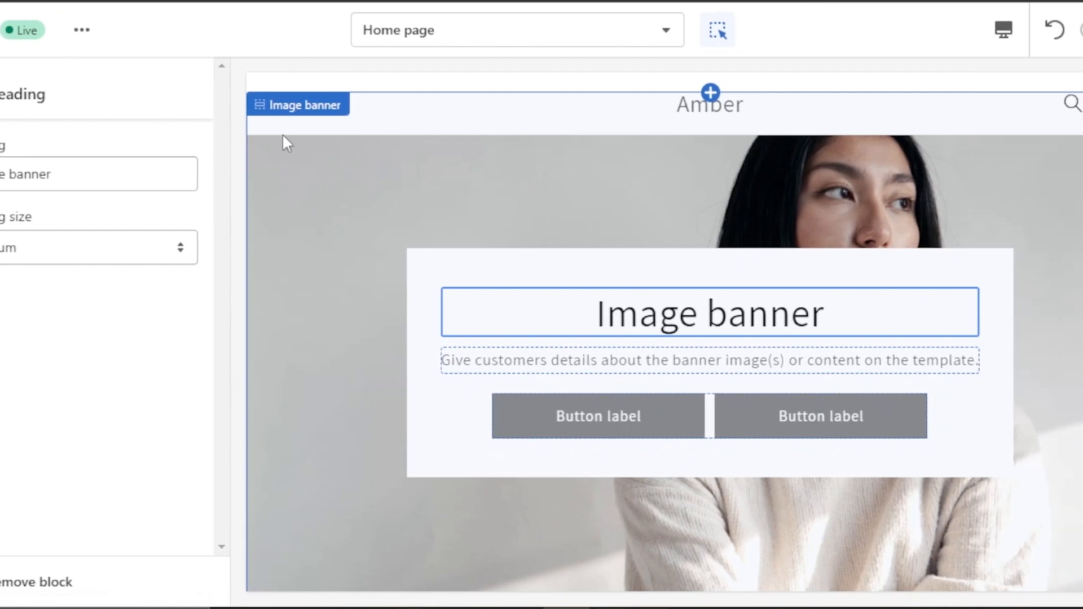
pyautogui.rightClick(605, 304)
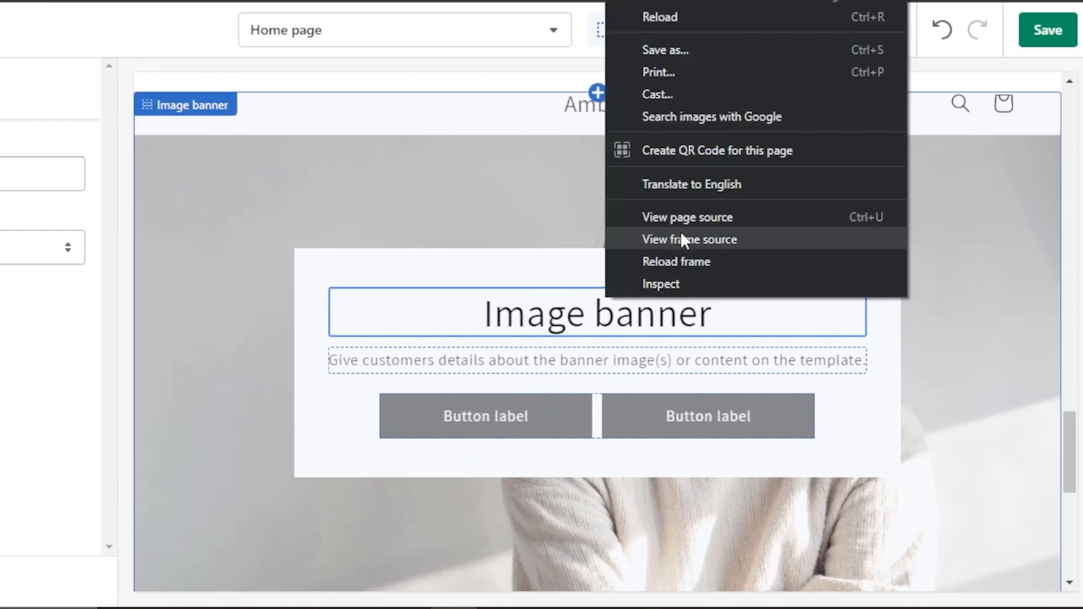
pyautogui.click(473, 318)
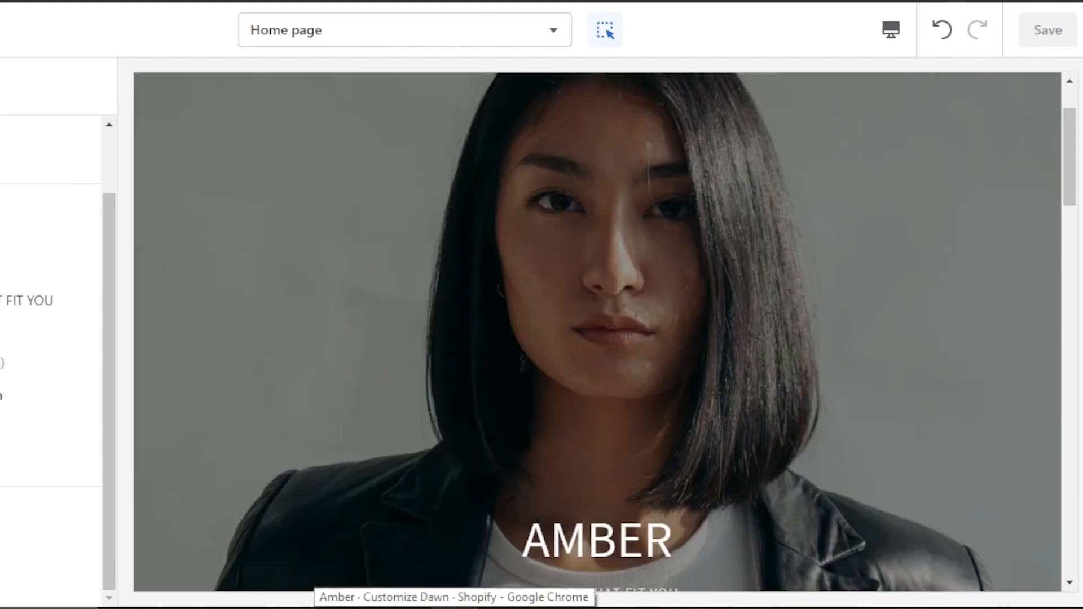
# Switch to the fastshop listing in the Shopify App Store and look over its overview.
pyautogui.click(350, 1)
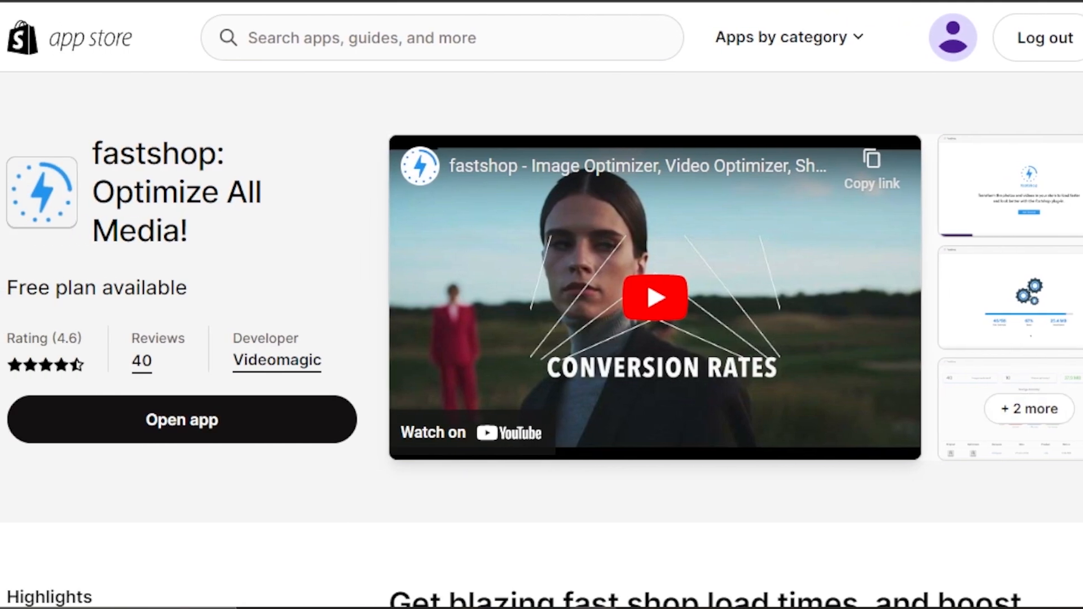
pyautogui.scroll(-1, 541, 305)
pyautogui.scroll(1, 542, 305)
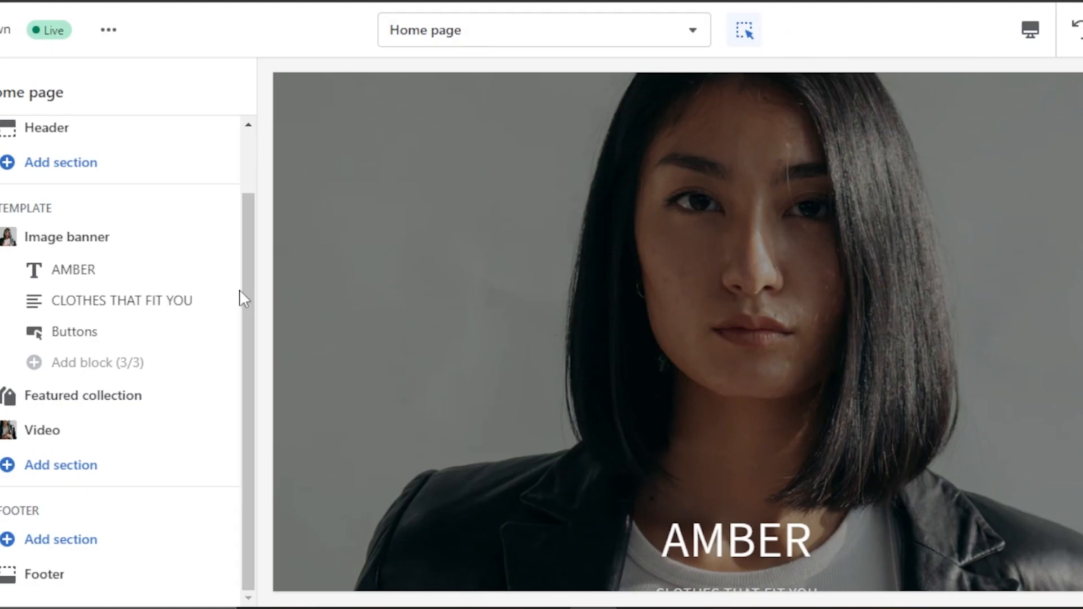
# Check the home page's section list in the theme editor and exit to the store's Themes page.
pyautogui.moveTo(245, 326); pyautogui.dragTo(254, 150)
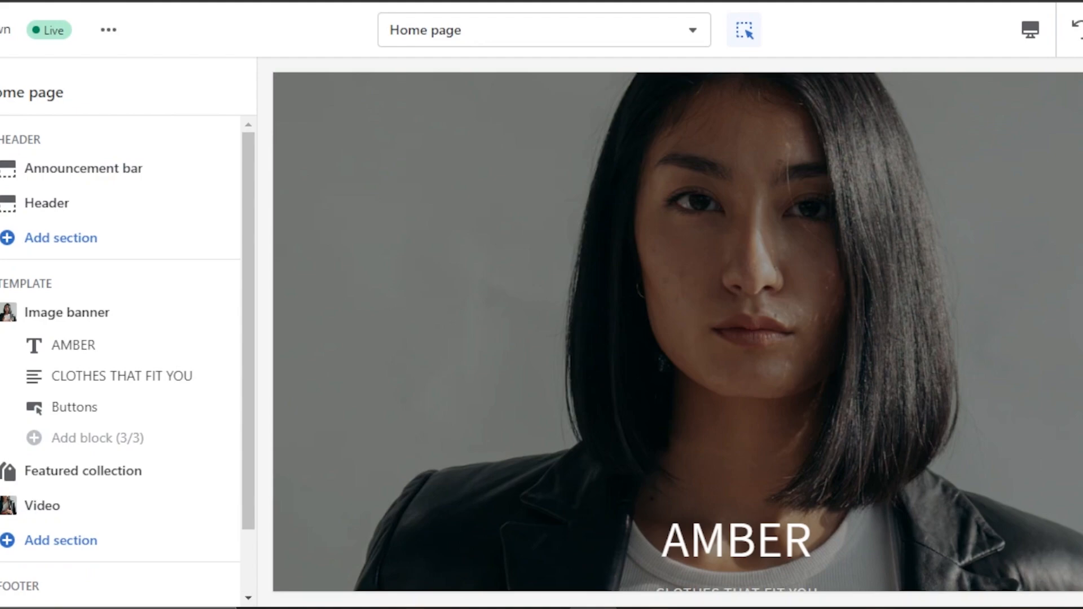
pyautogui.moveTo(254, 157); pyautogui.dragTo(278, 104)
pyautogui.click(1, 29)
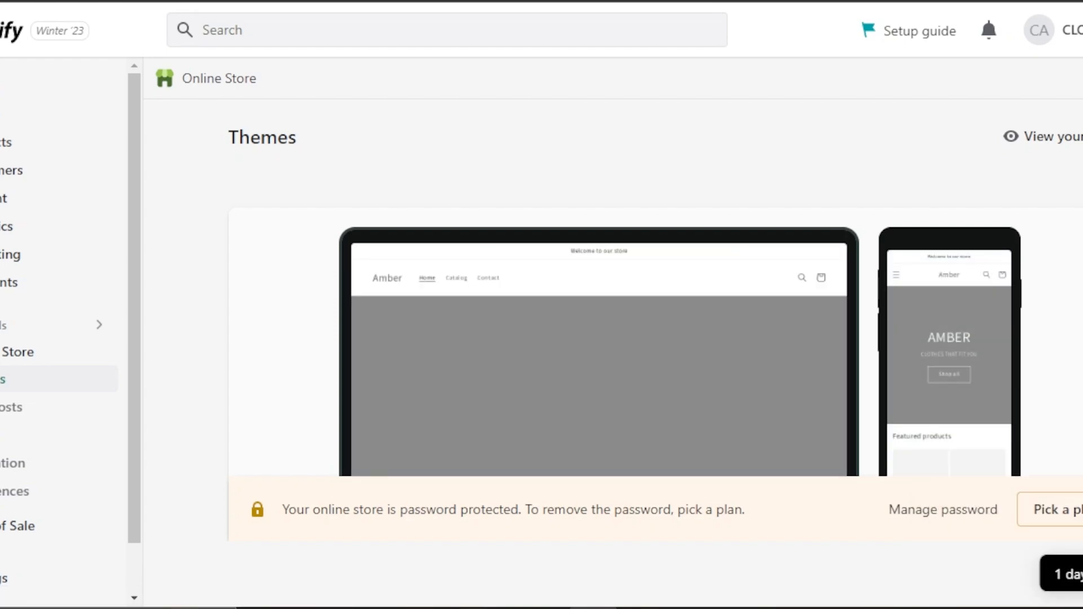
# Look through the Themes page, from the current theme to the free themes offered by Shopify.
pyautogui.scroll(-5, 613, 350)
pyautogui.scroll(5, 613, 350)
pyautogui.scroll(-15, 613, 350)
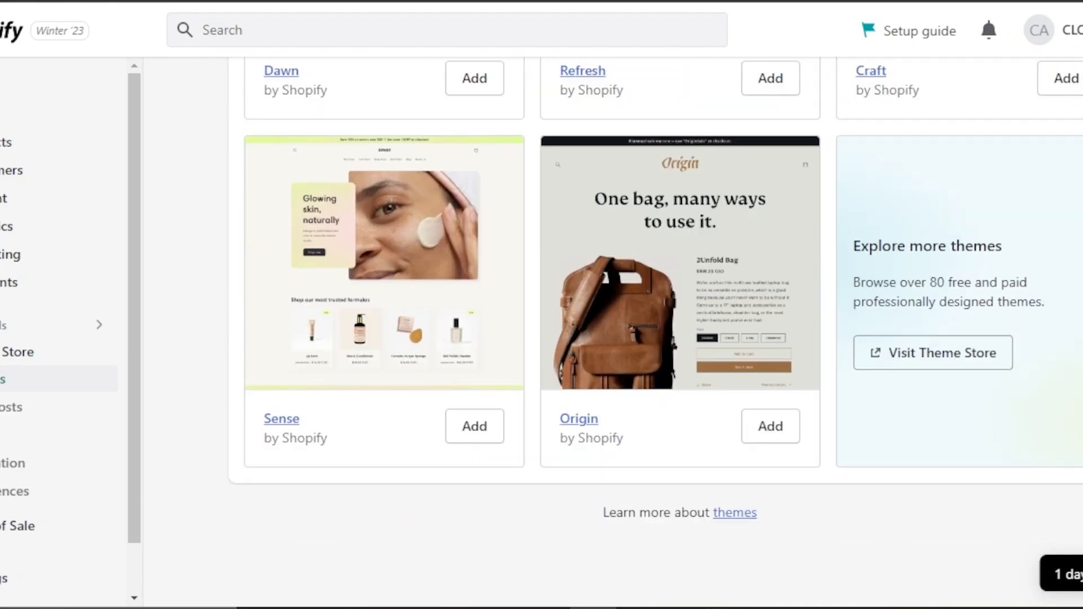
pyautogui.scroll(20, 654, 299)
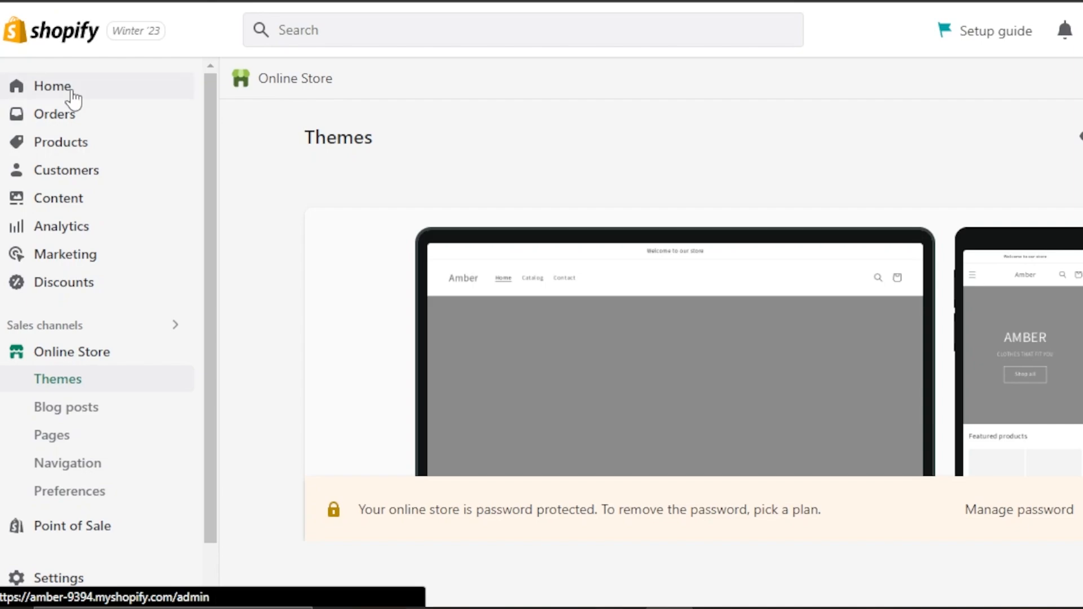
# Open the Shopify admin home page and review the setup guide tasks.
pyautogui.click(52, 86)
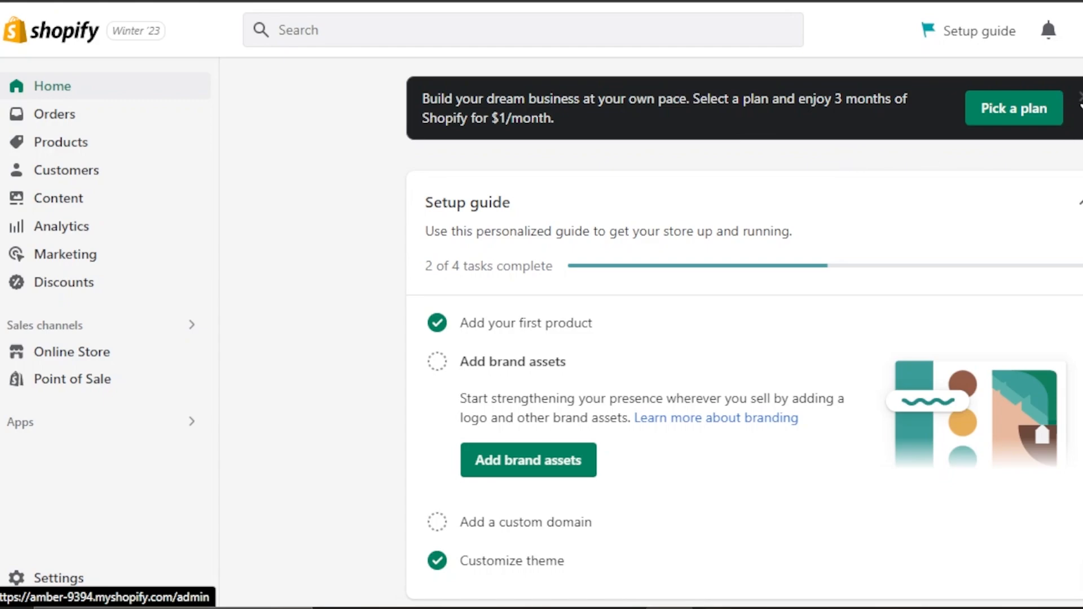
pyautogui.scroll(-4, 745, 339)
pyautogui.scroll(2, 744, 338)
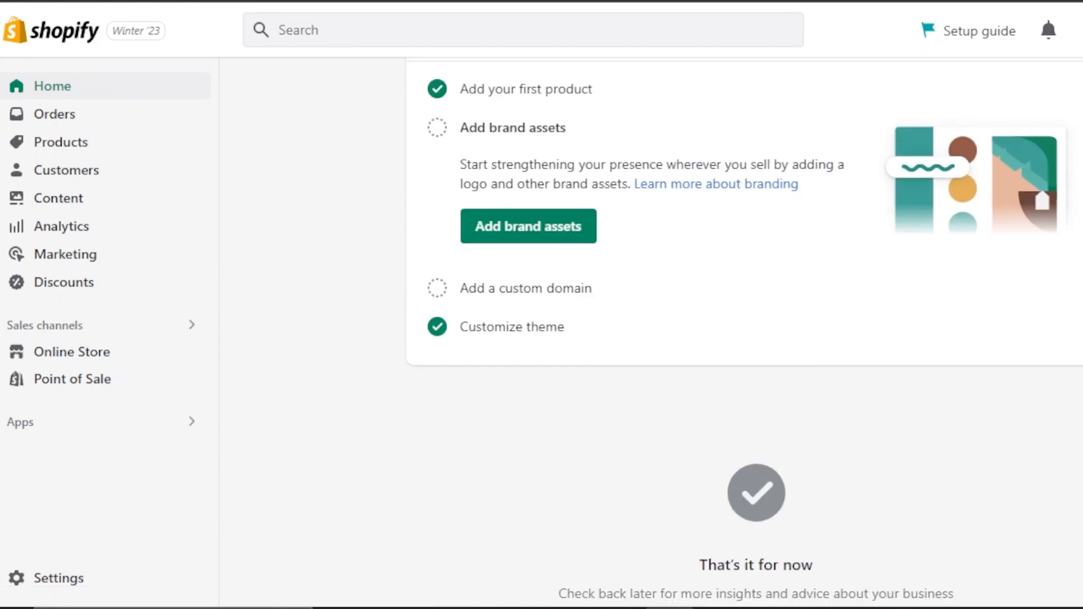
pyautogui.scroll(3, 745, 339)
pyautogui.scroll(-4, 744, 339)
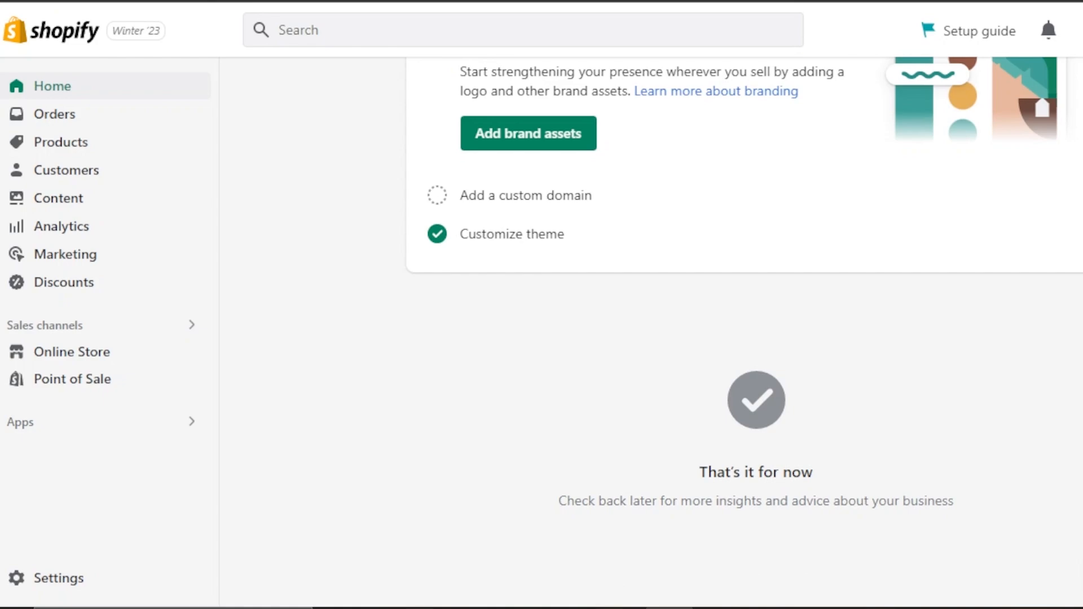
pyautogui.scroll(4, 744, 338)
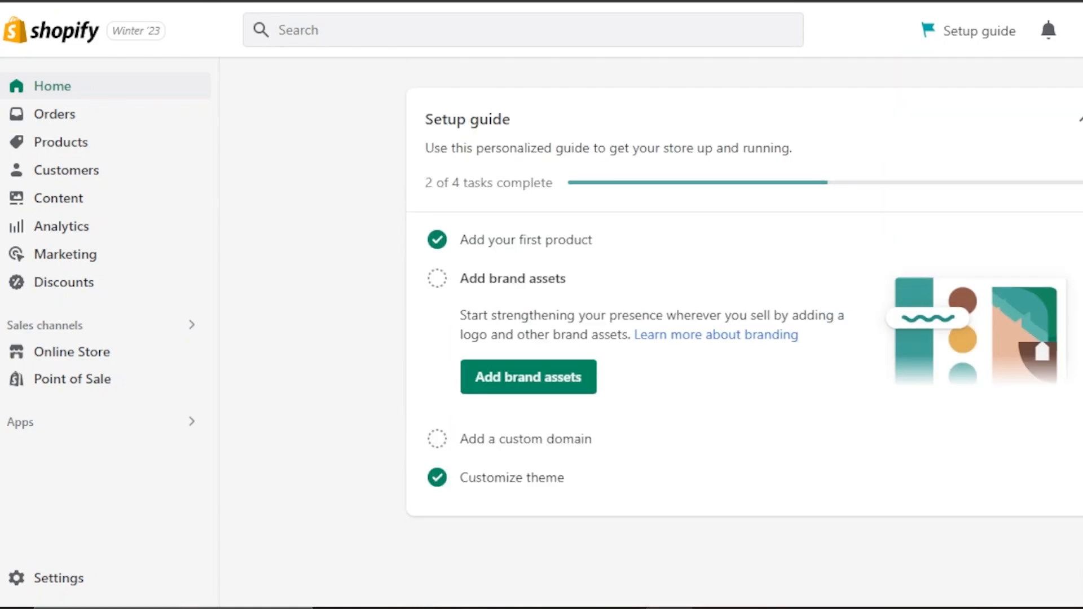